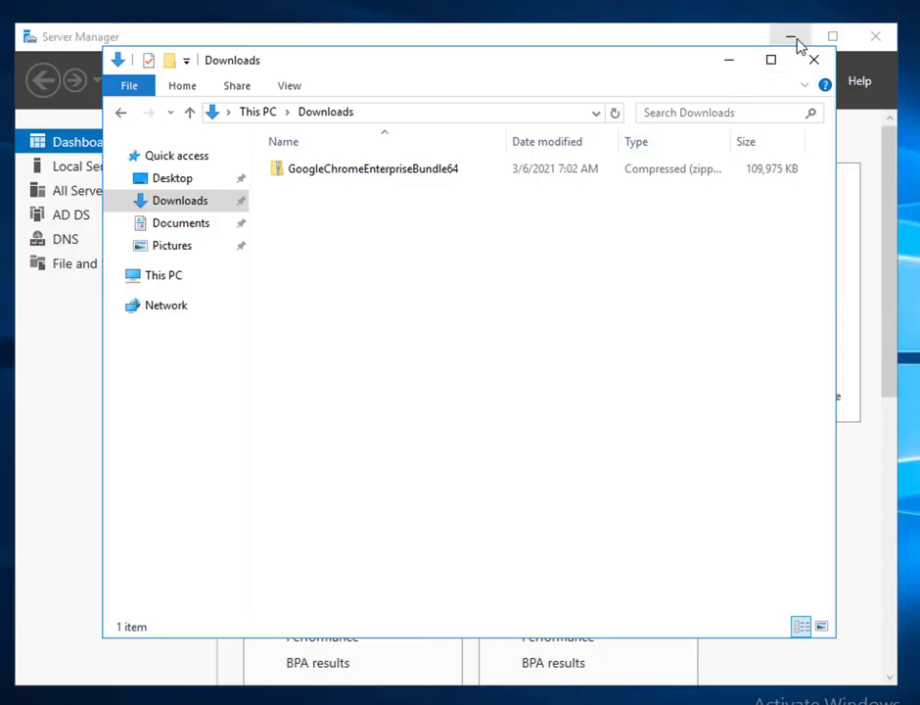
Step: Extract the GoogleChromeEnterpriseBundle64 archive to its default location and copy the GoogleChromeStandaloneEnterprise64 installer from the extracted Installers folder
{"action": "left_click", "coordinate": [796, 41]}
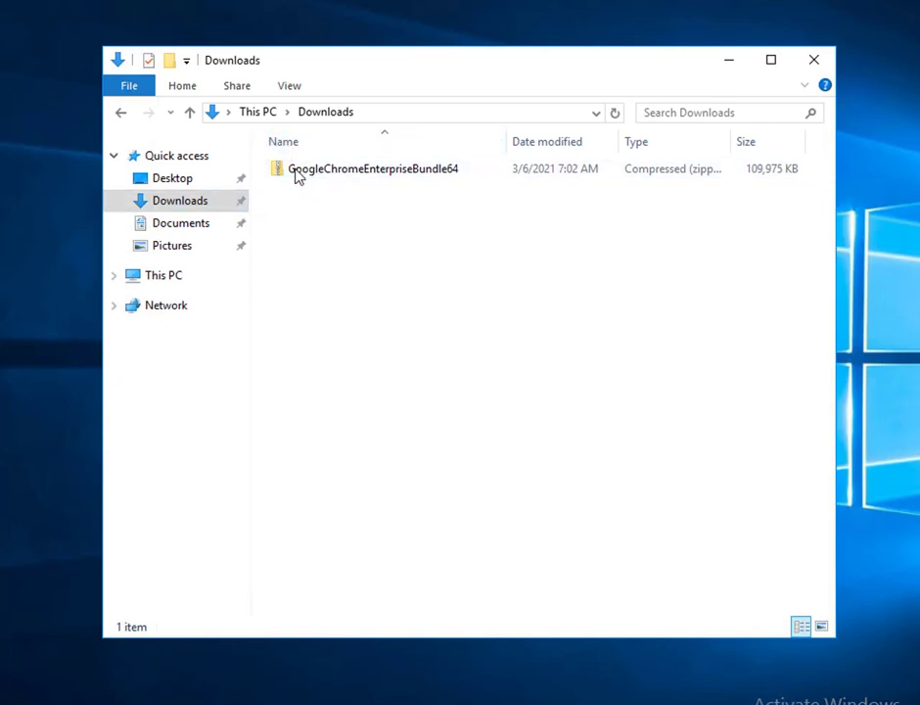
{"action": "left_click", "coordinate": [303, 176]}
{"action": "right_click", "coordinate": [303, 176]}
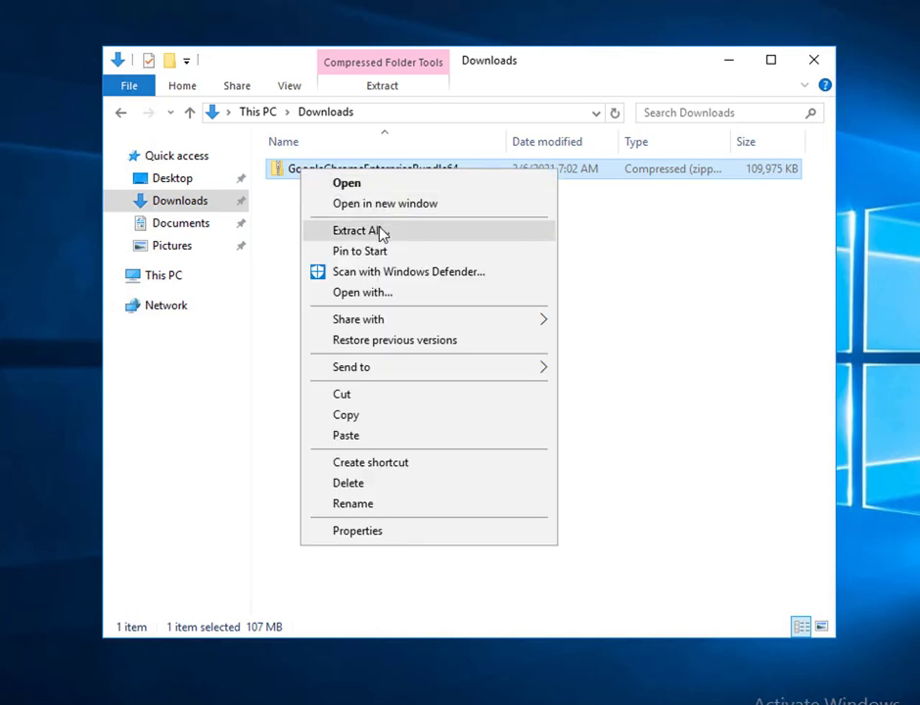
{"action": "left_click", "coordinate": [379, 231]}
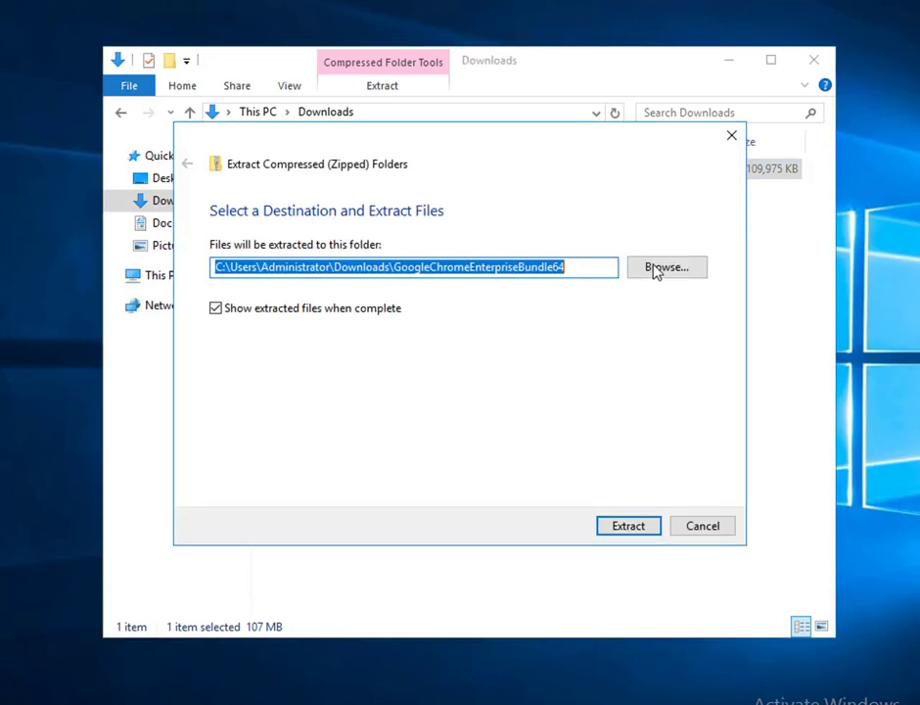
{"action": "left_click", "coordinate": [615, 534]}
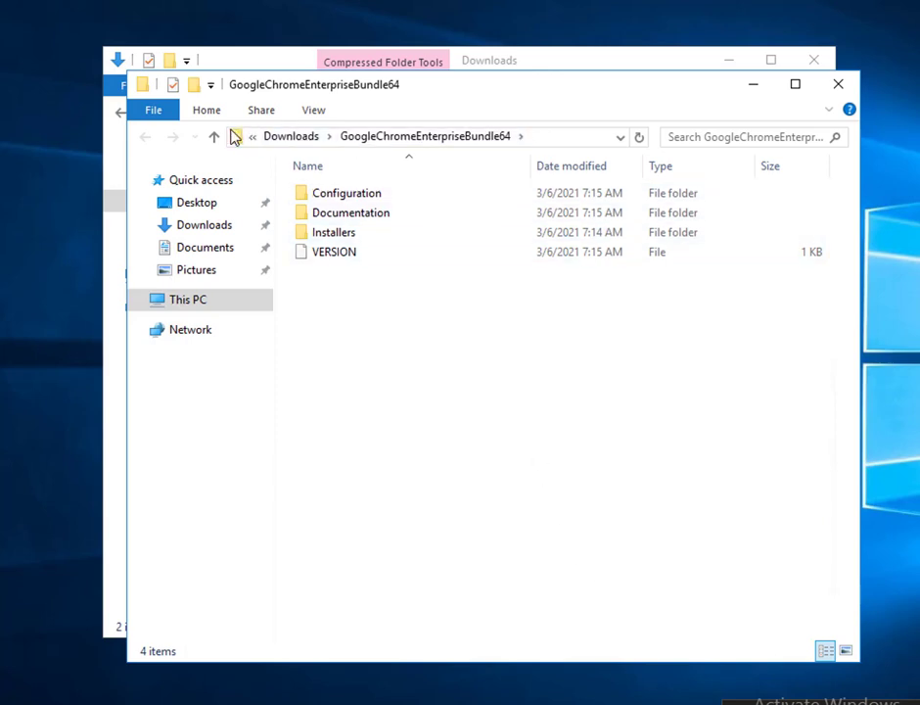
{"action": "double_click", "coordinate": [351, 239]}
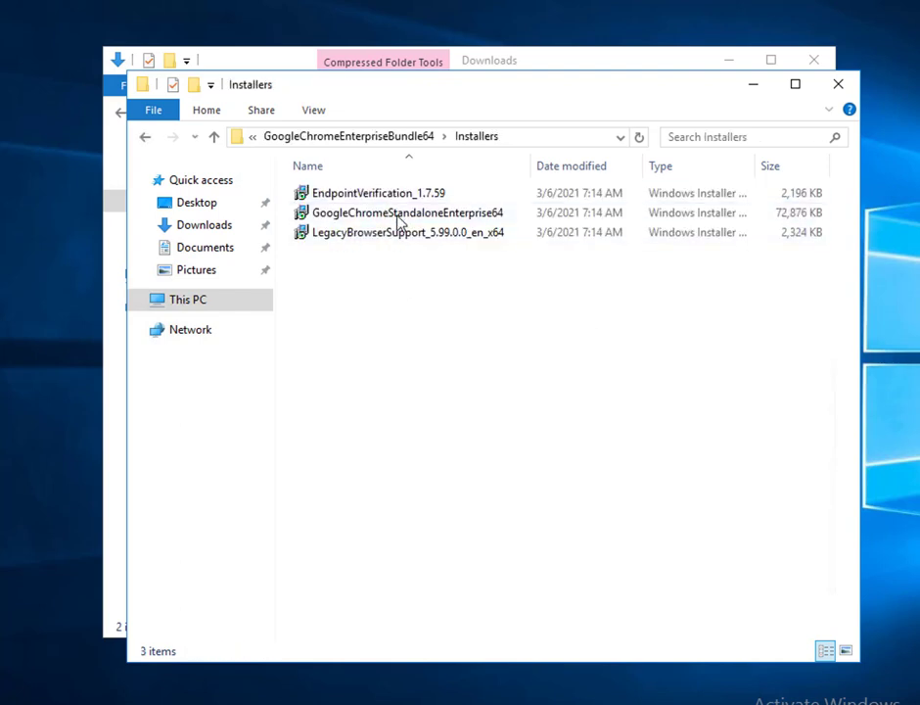
{"action": "left_click", "coordinate": [319, 219]}
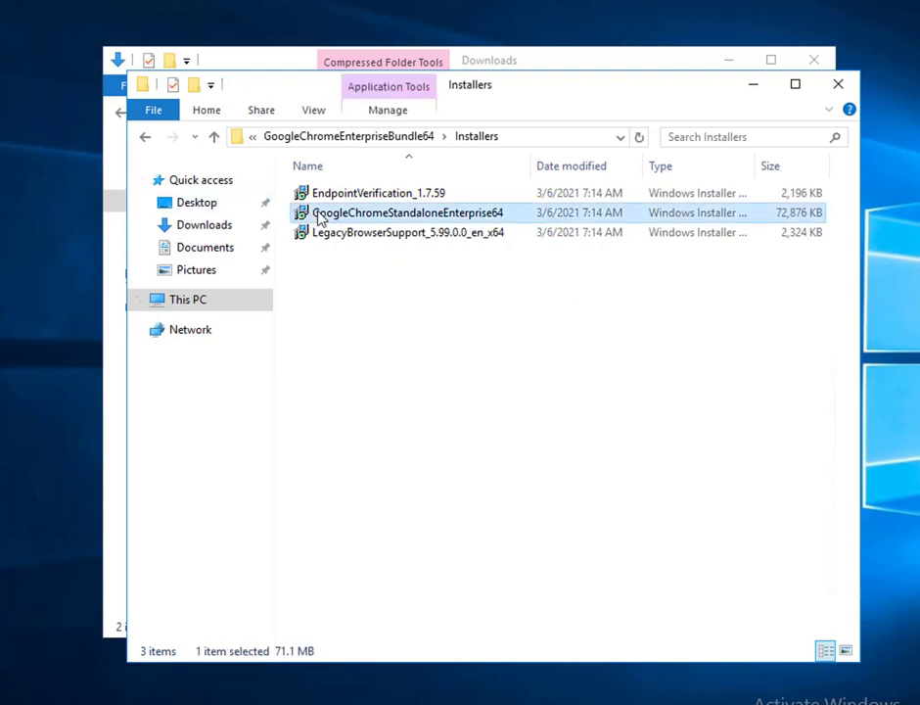
Step: Create a new folder named software at the root of Local Disk (C:)
{"action": "left_click", "coordinate": [214, 302]}
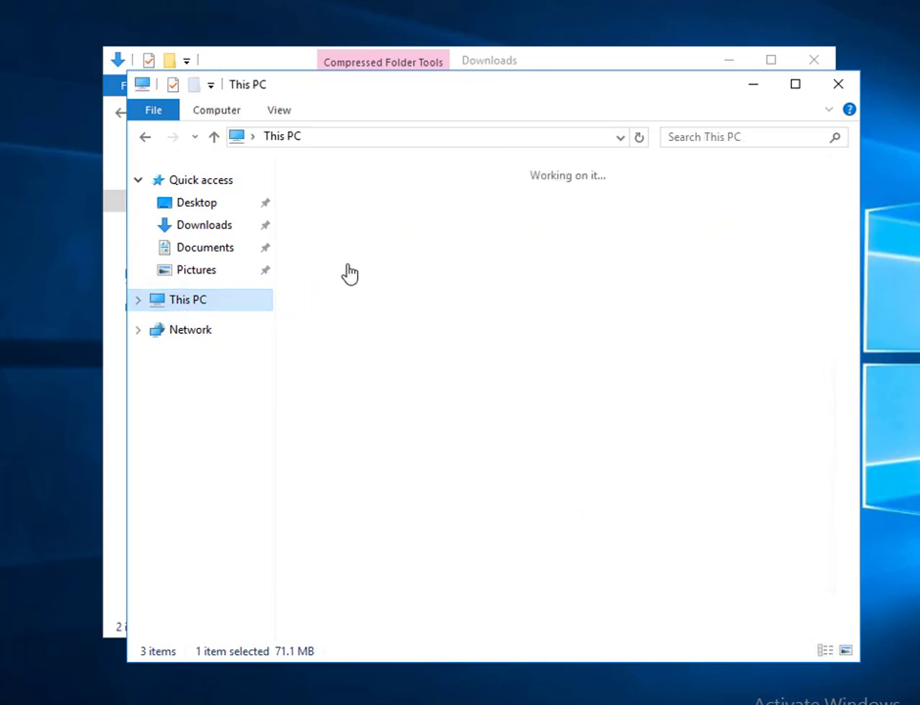
{"action": "left_click", "coordinate": [396, 395]}
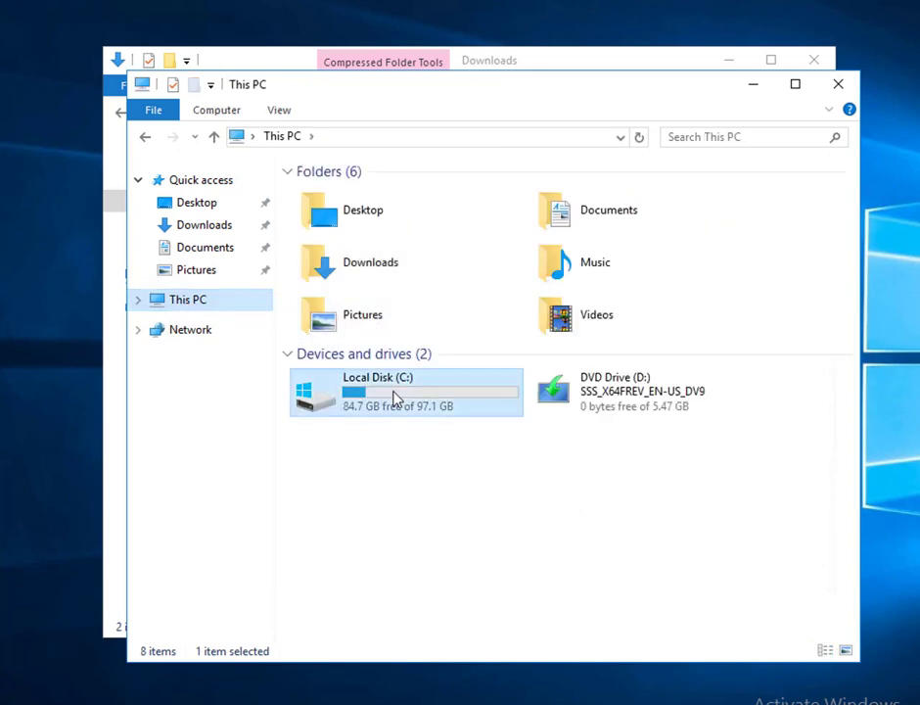
{"action": "double_click", "coordinate": [395, 396]}
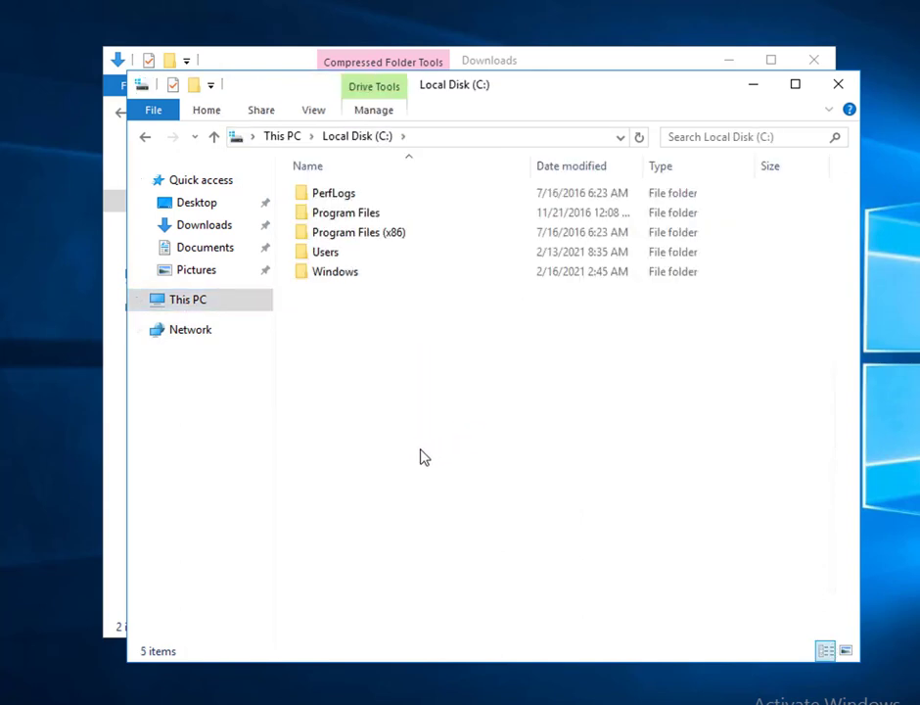
{"action": "right_click", "coordinate": [420, 452]}
{"action": "mouse_move", "coordinate": [471, 633]}
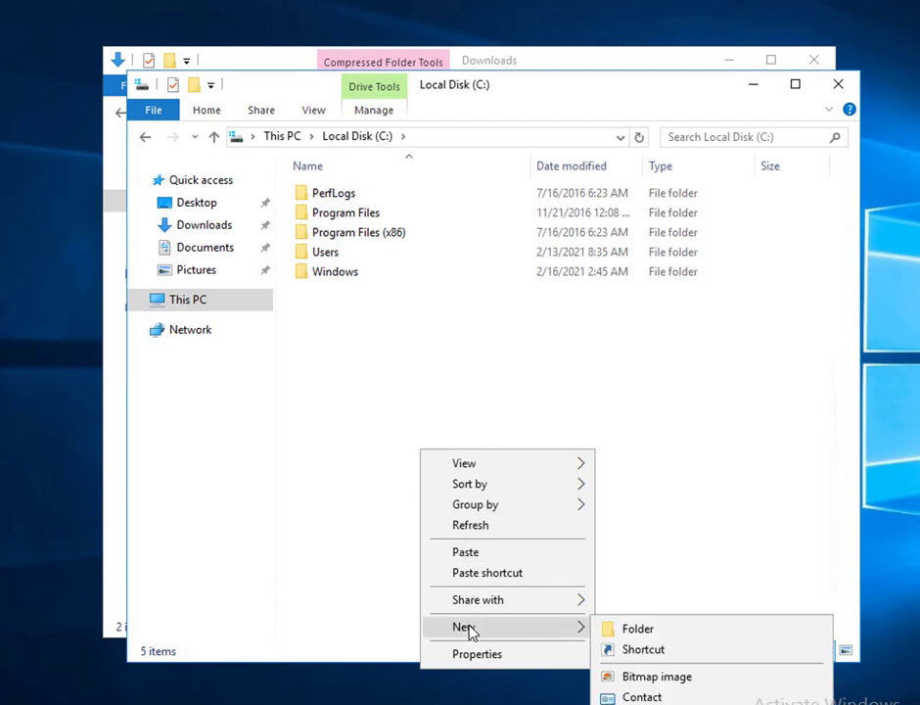
{"action": "left_click", "coordinate": [643, 635]}
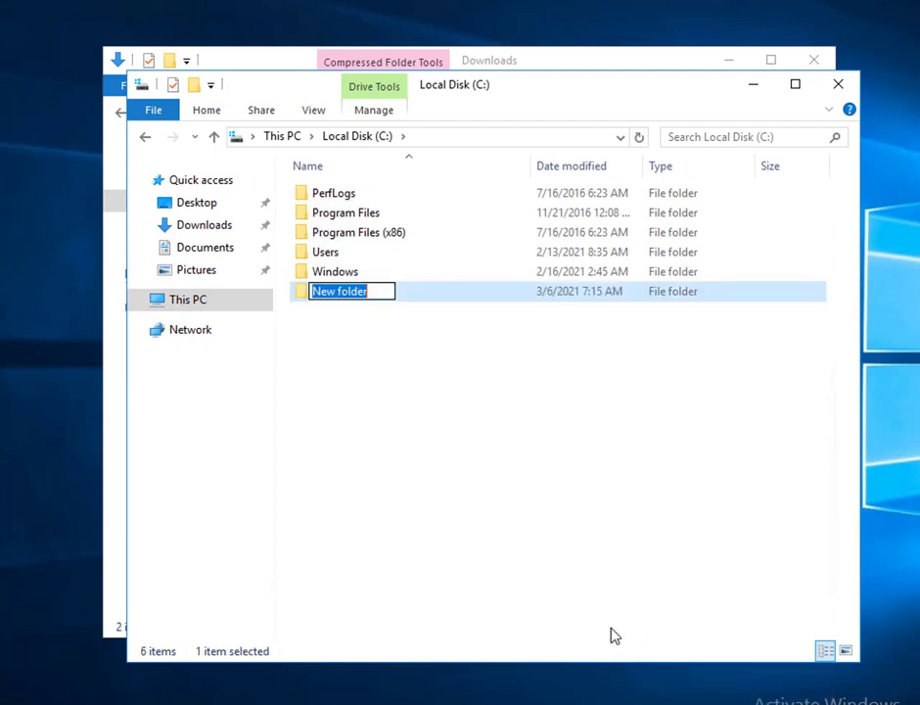
{"action": "type", "text": "c"}
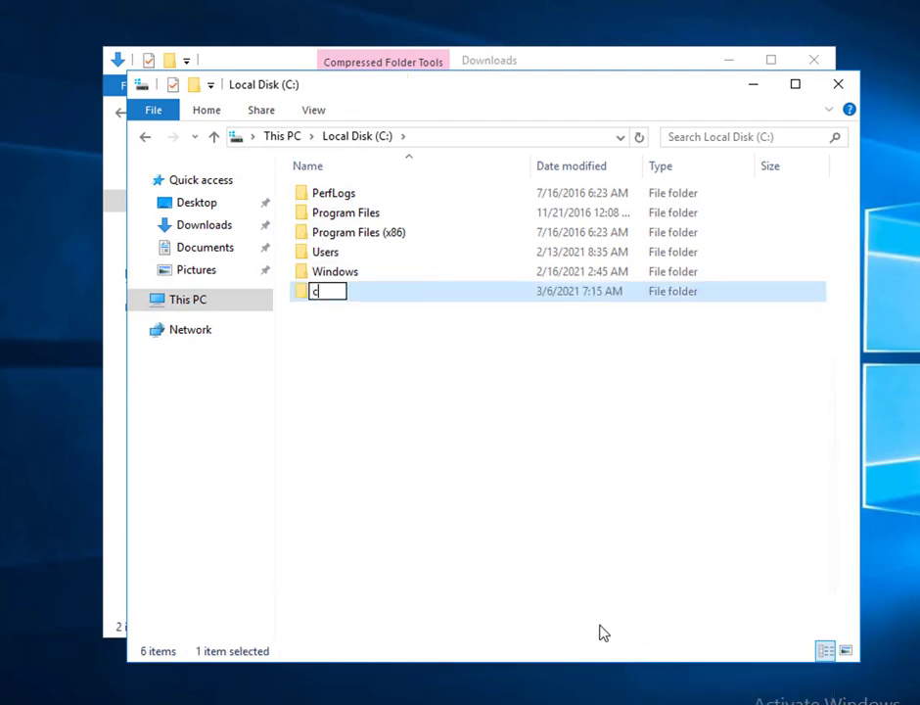
{"action": "key", "text": "BackSpace"}
{"action": "type", "text": "software"}
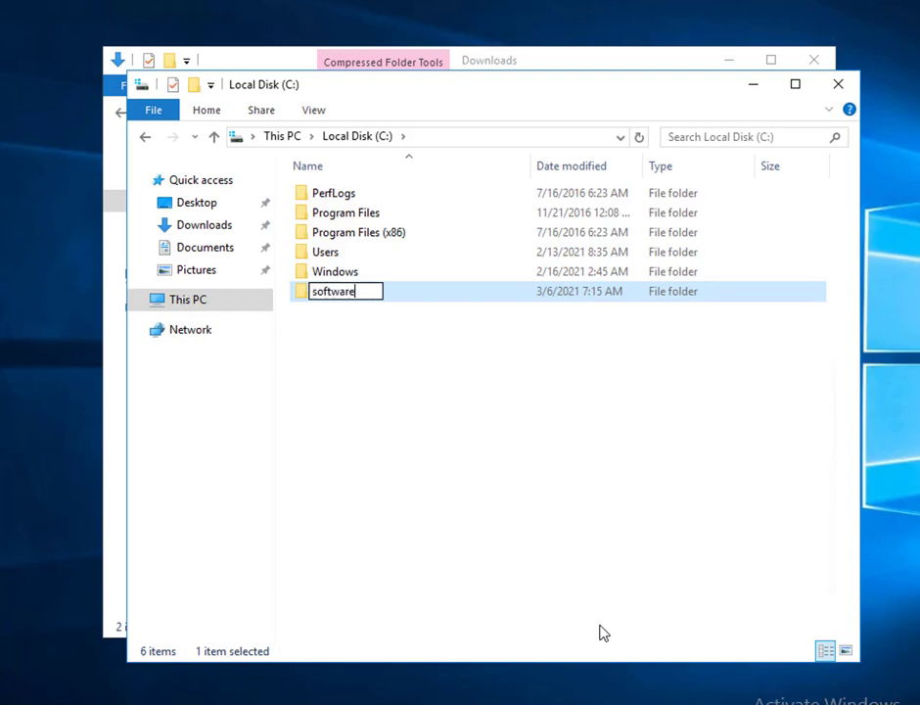
{"action": "key", "text": "Return"}
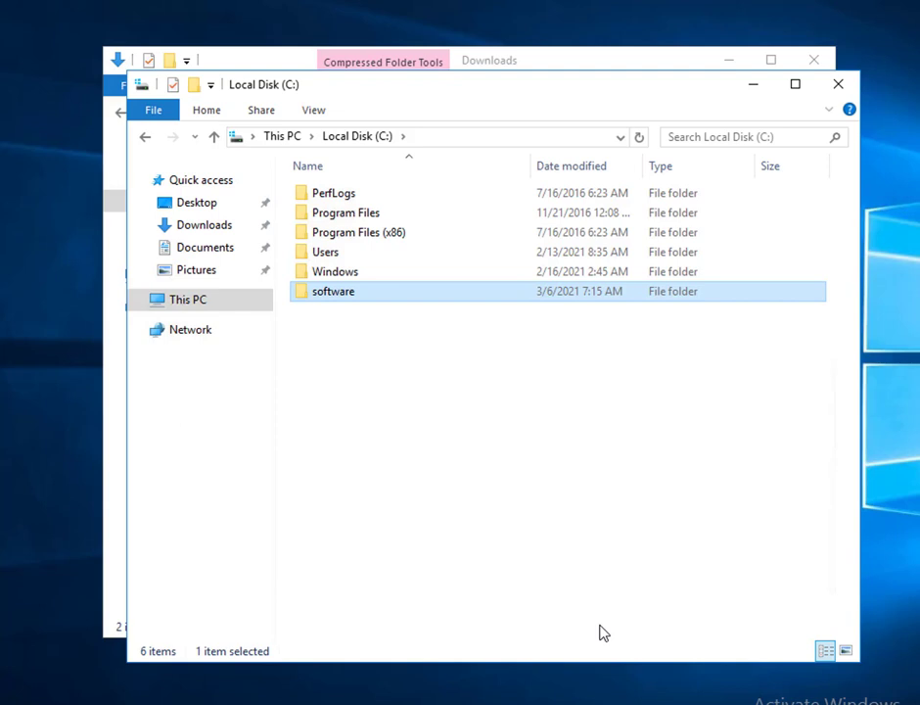
Step: Paste the copied Chrome installer into the software folder and return to the root of the C: drive
{"action": "key", "text": "Return"}
{"action": "key", "text": "ctrl+v"}
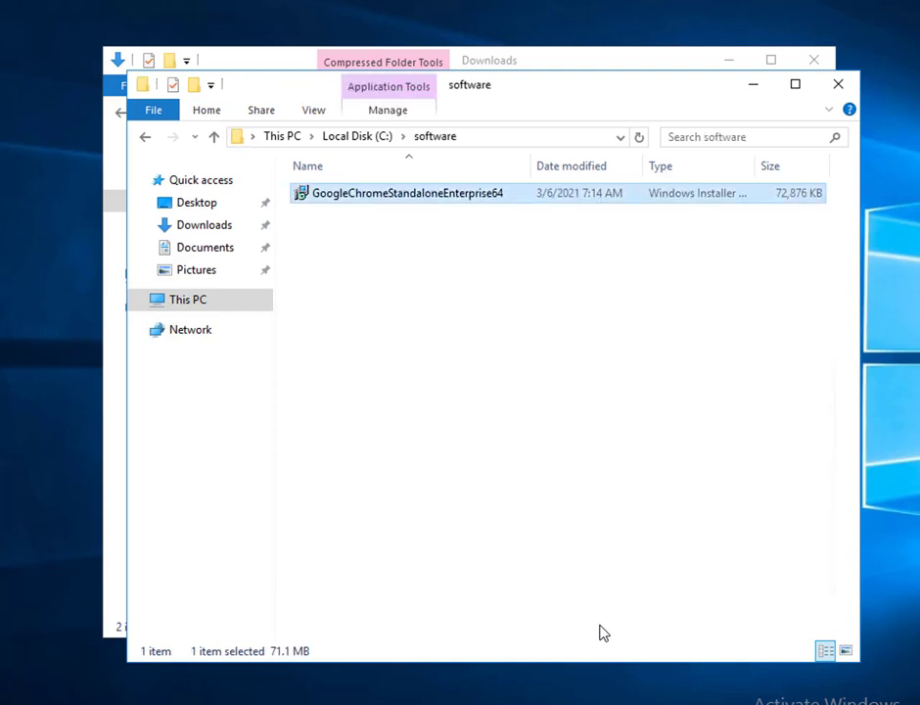
{"action": "key", "text": "alt+Up"}
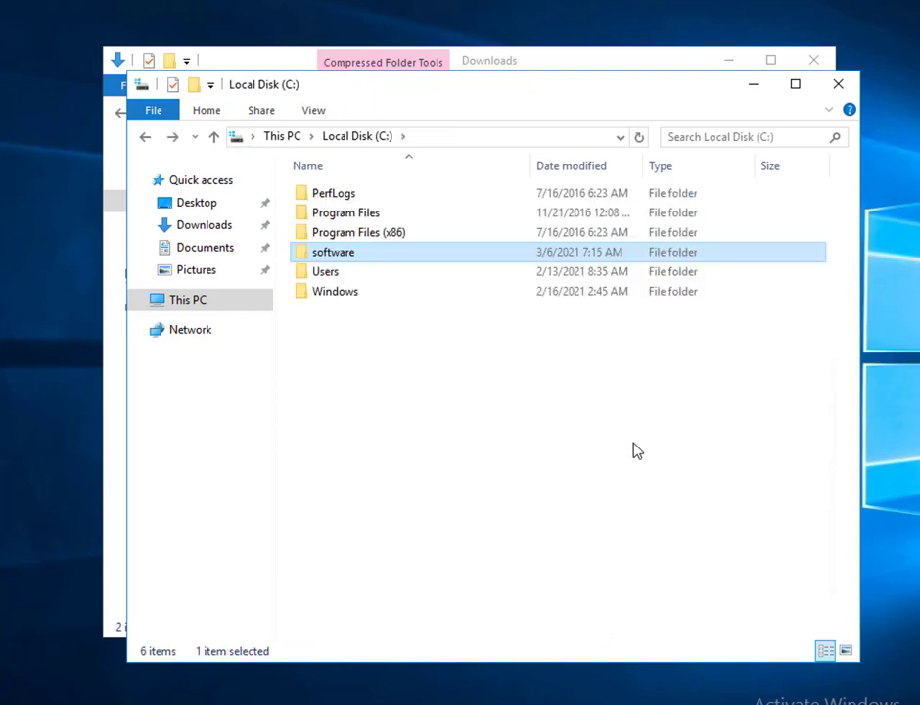
Step: Allow the Read & execute permission for CREATOR OWNER in the software folder's security settings
{"action": "right_click", "coordinate": [346, 258]}
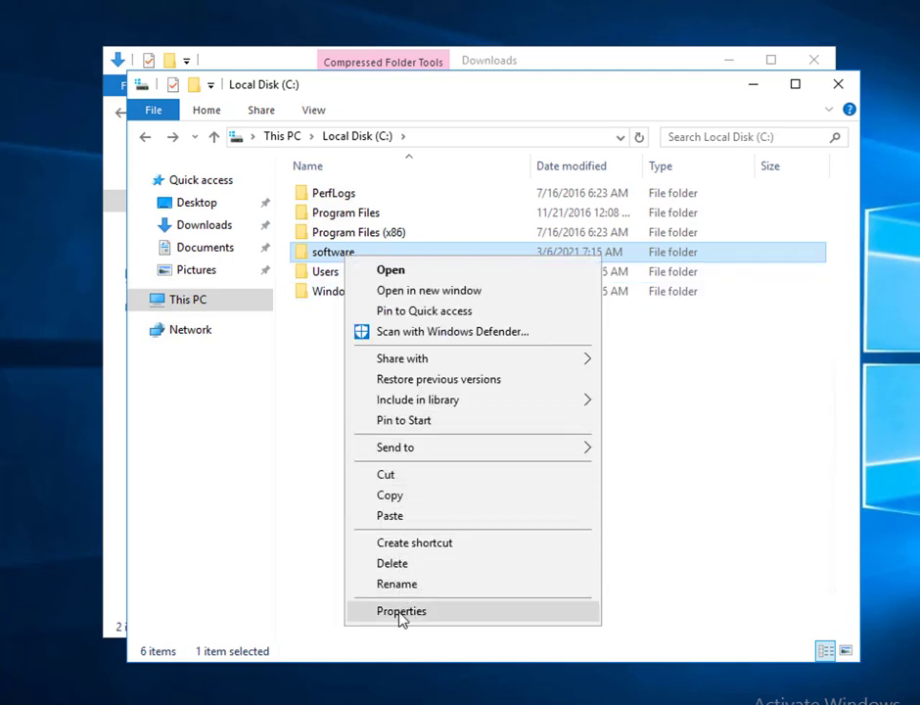
{"action": "left_click", "coordinate": [401, 613]}
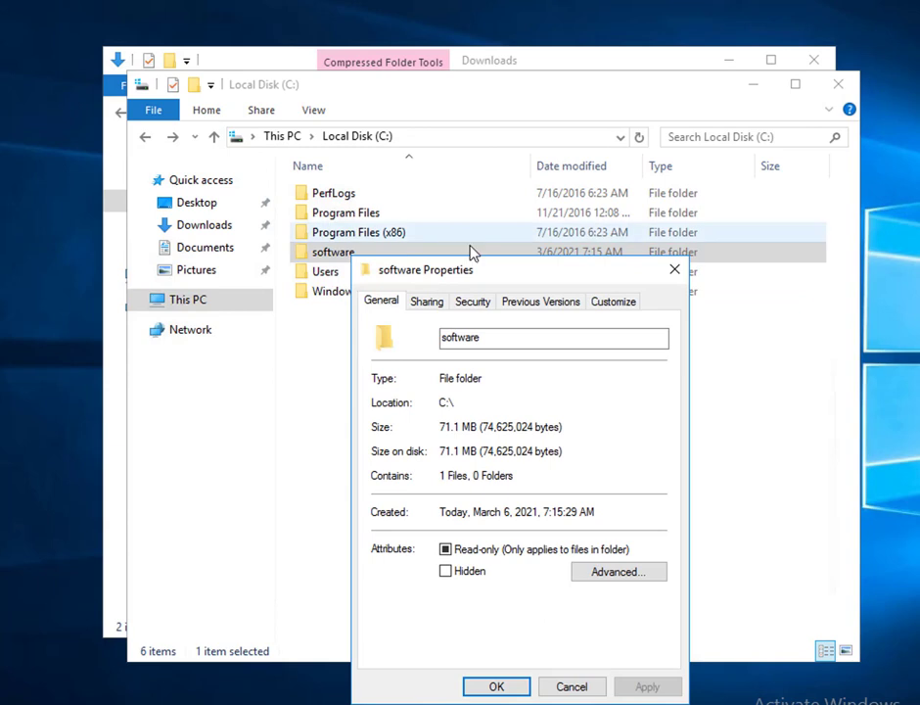
{"action": "left_click", "coordinate": [473, 302]}
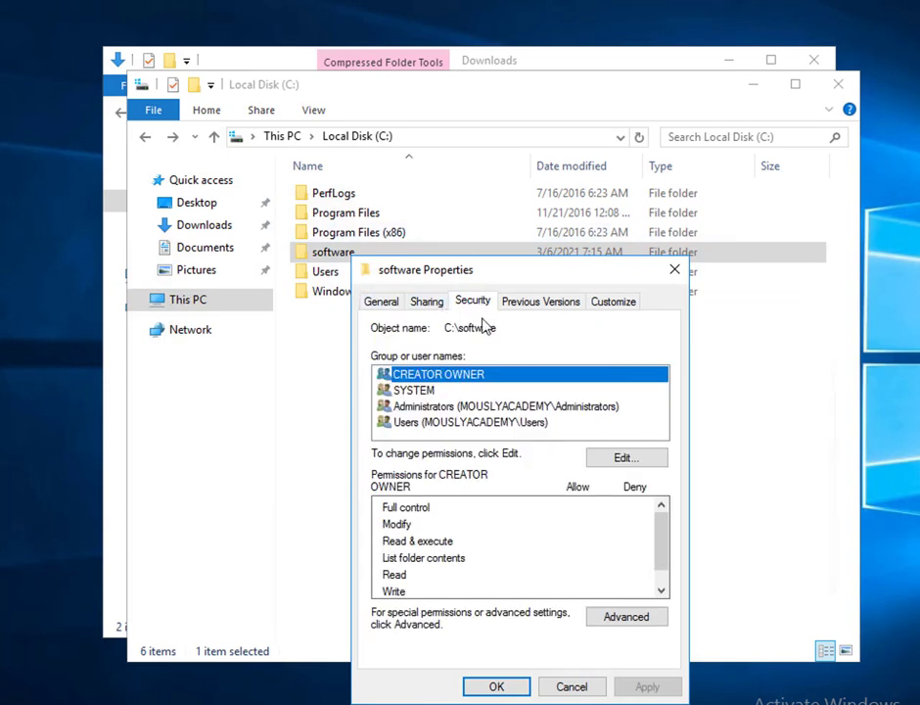
{"action": "left_click", "coordinate": [492, 425]}
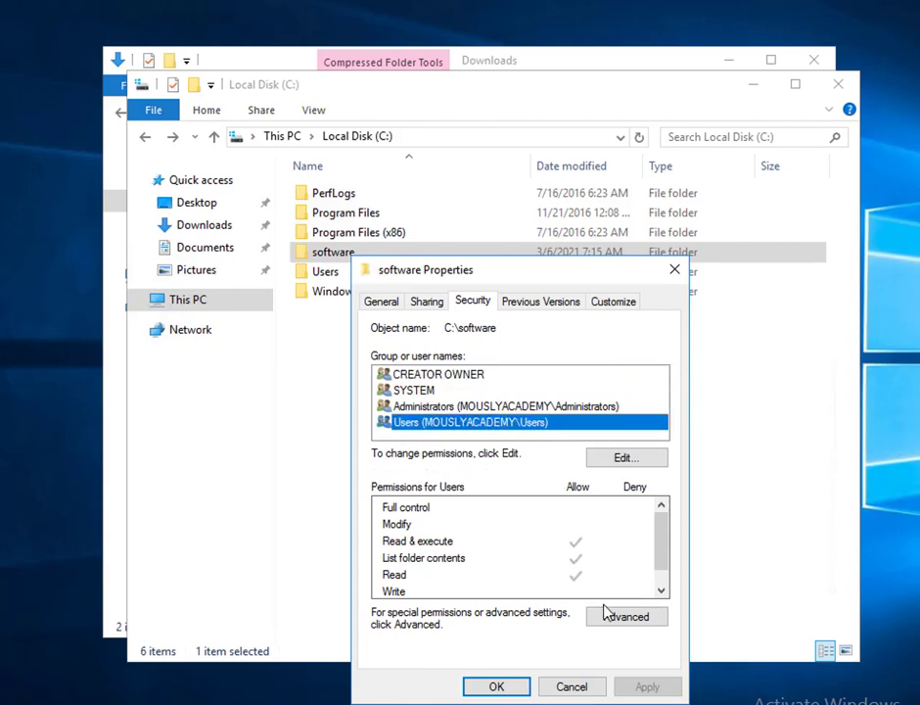
{"action": "left_click", "coordinate": [648, 464]}
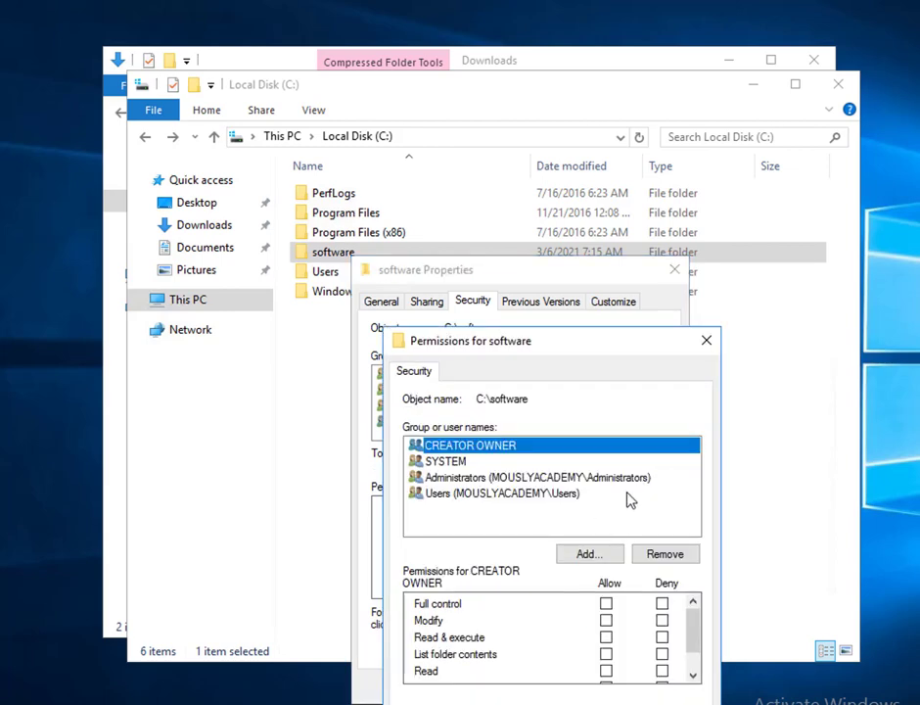
{"action": "left_click", "coordinate": [605, 637]}
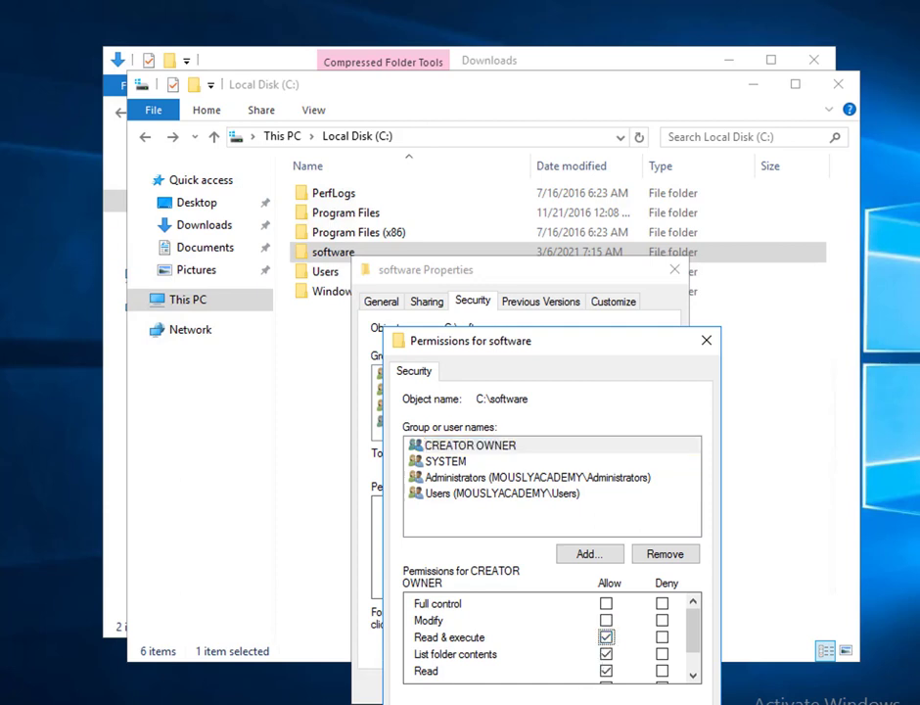
{"action": "left_click", "coordinate": [606, 620]}
{"action": "left_click", "coordinate": [607, 620]}
{"action": "left_click", "coordinate": [536, 700]}
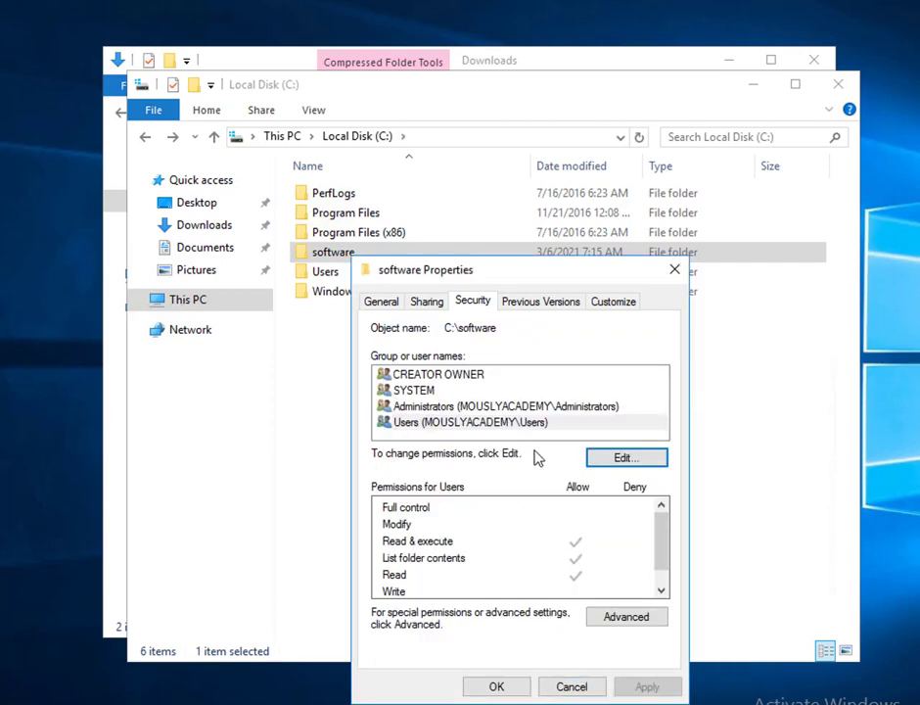
Step: Share the software folder on the network with Everyone at the Read permission level
{"action": "left_click", "coordinate": [437, 302]}
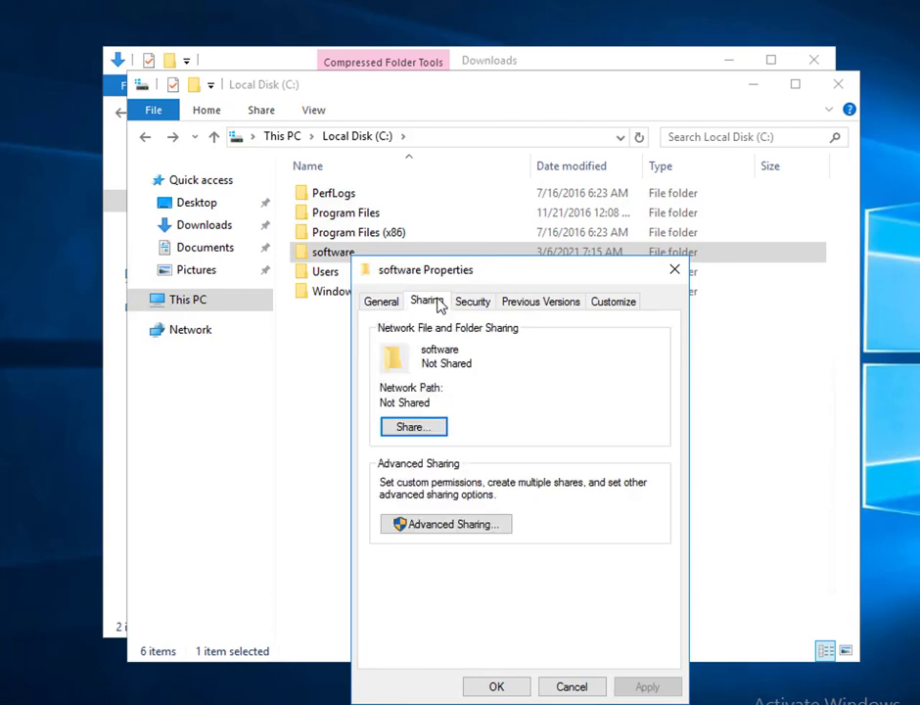
{"action": "left_click", "coordinate": [424, 431]}
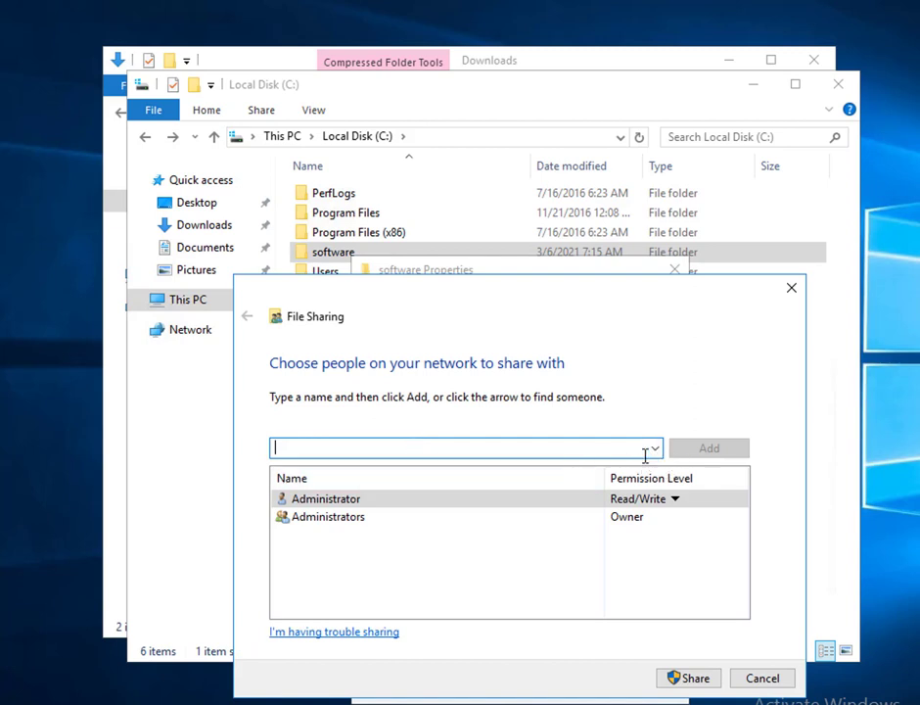
{"action": "type", "text": "ev"}
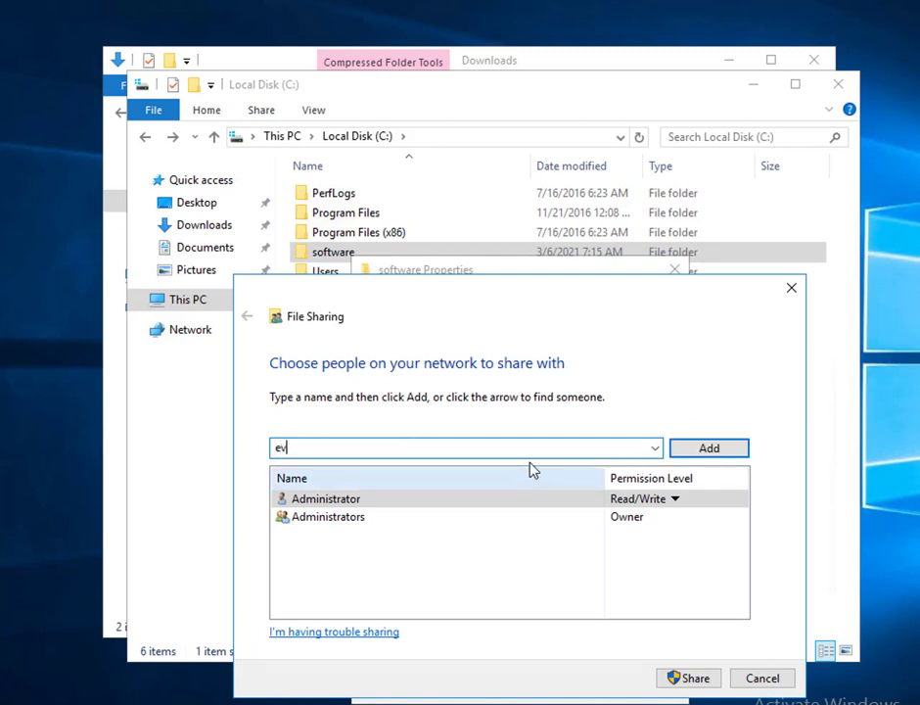
{"action": "left_click", "coordinate": [655, 447]}
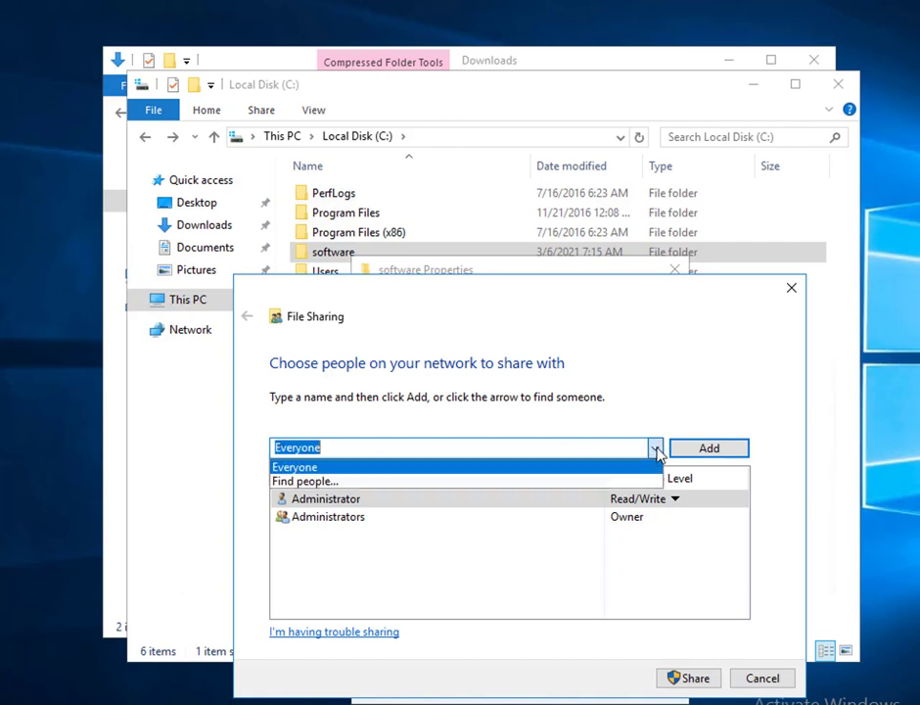
{"action": "left_click", "coordinate": [585, 467]}
{"action": "left_click", "coordinate": [697, 450]}
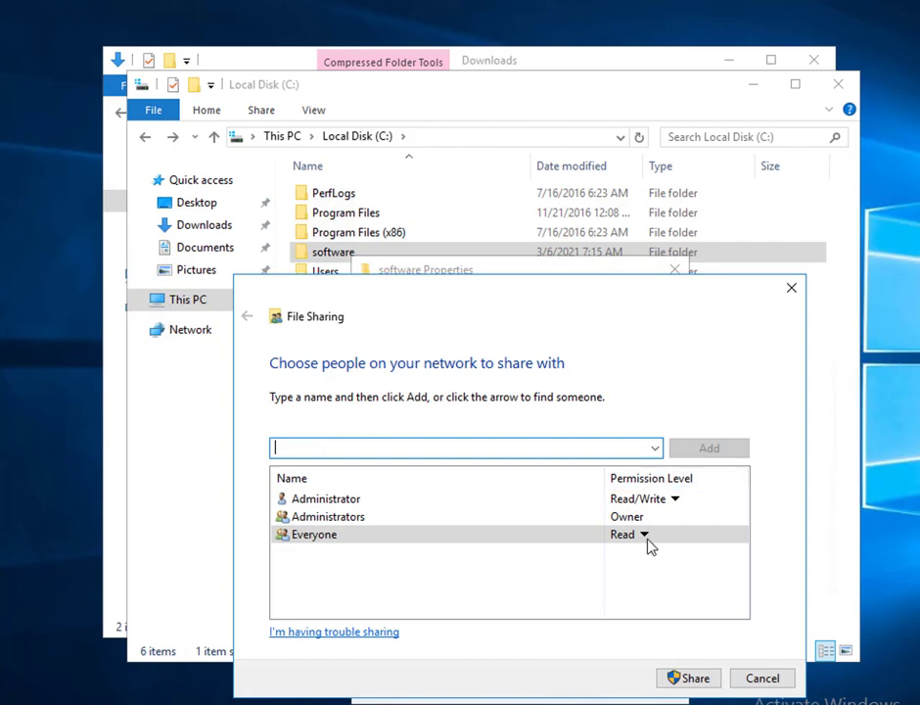
{"action": "left_click", "coordinate": [678, 678]}
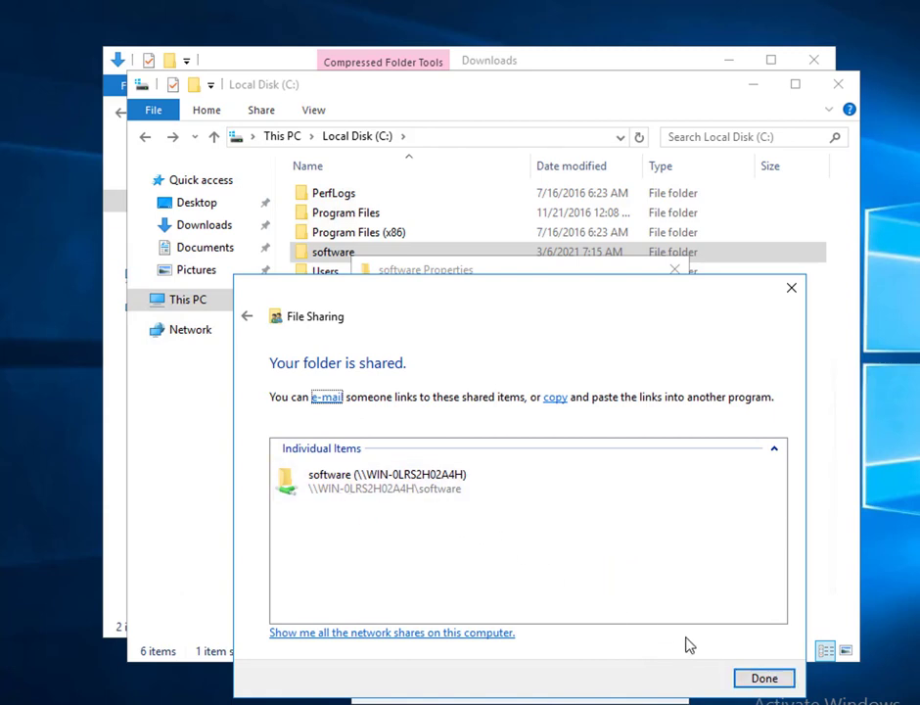
{"action": "left_click", "coordinate": [762, 676]}
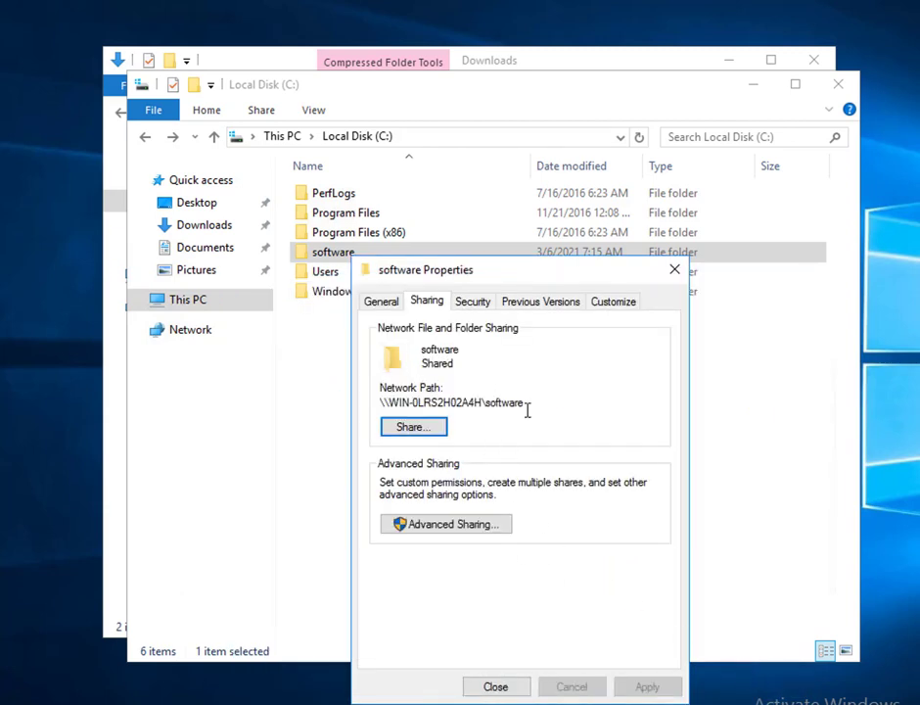
Step: Copy the shared software folder's network path, and close its properties and the C: drive window
{"action": "left_click_drag", "start_coordinate": [522, 403], "coordinate": [385, 409]}
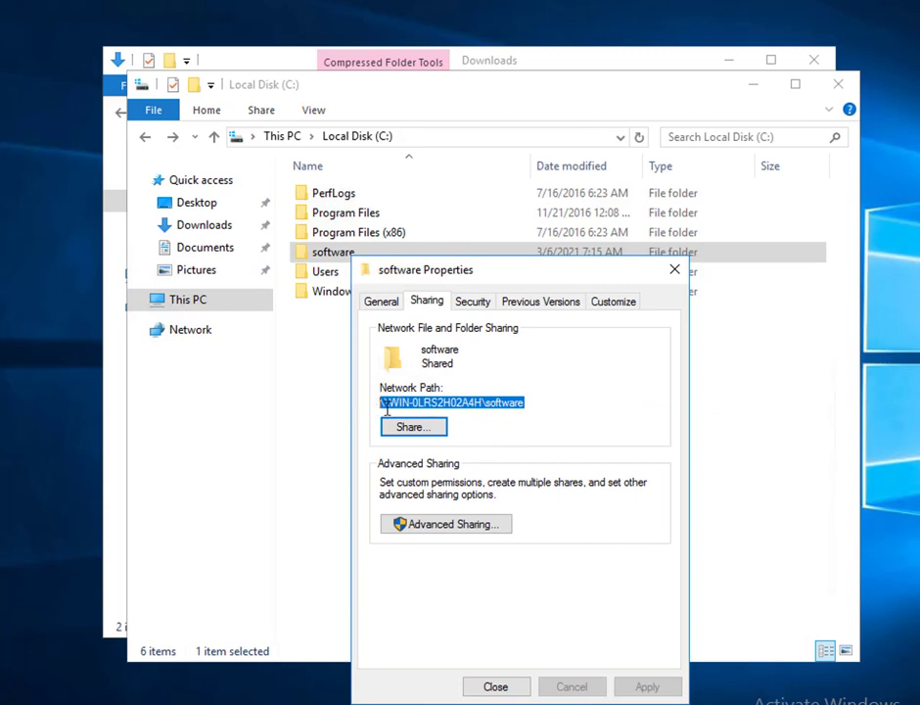
{"action": "right_click", "coordinate": [401, 403]}
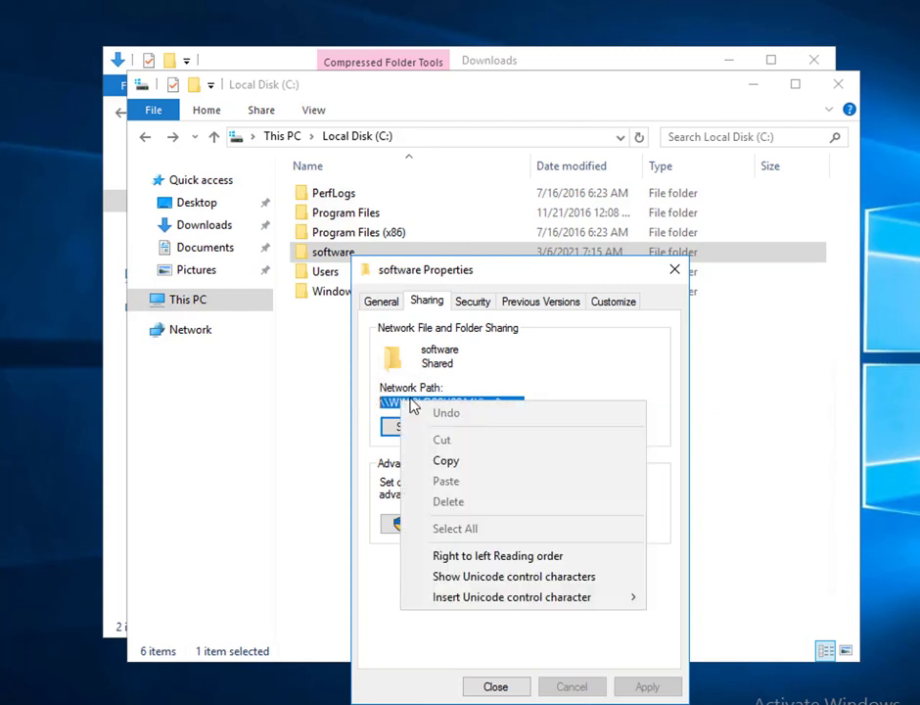
{"action": "left_click", "coordinate": [445, 461]}
{"action": "left_click", "coordinate": [497, 689]}
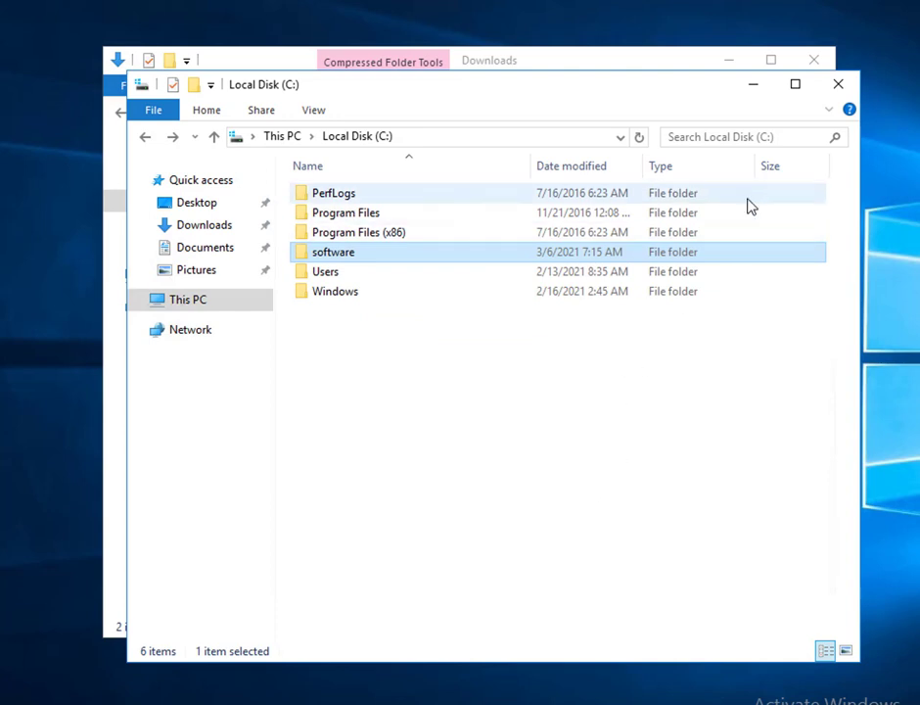
{"action": "left_click", "coordinate": [554, 435]}
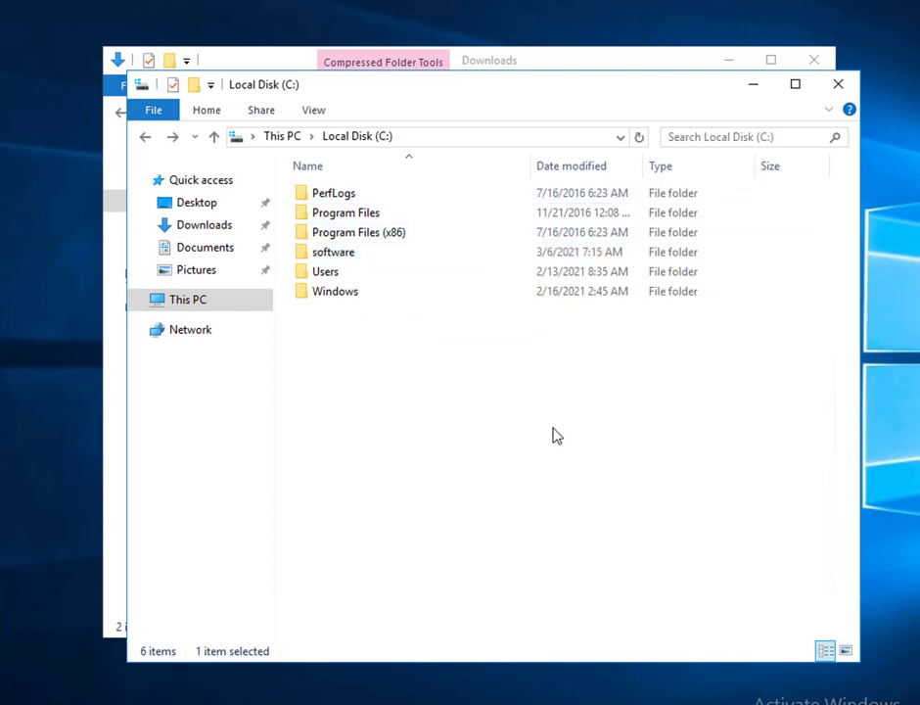
{"action": "left_click", "coordinate": [845, 89]}
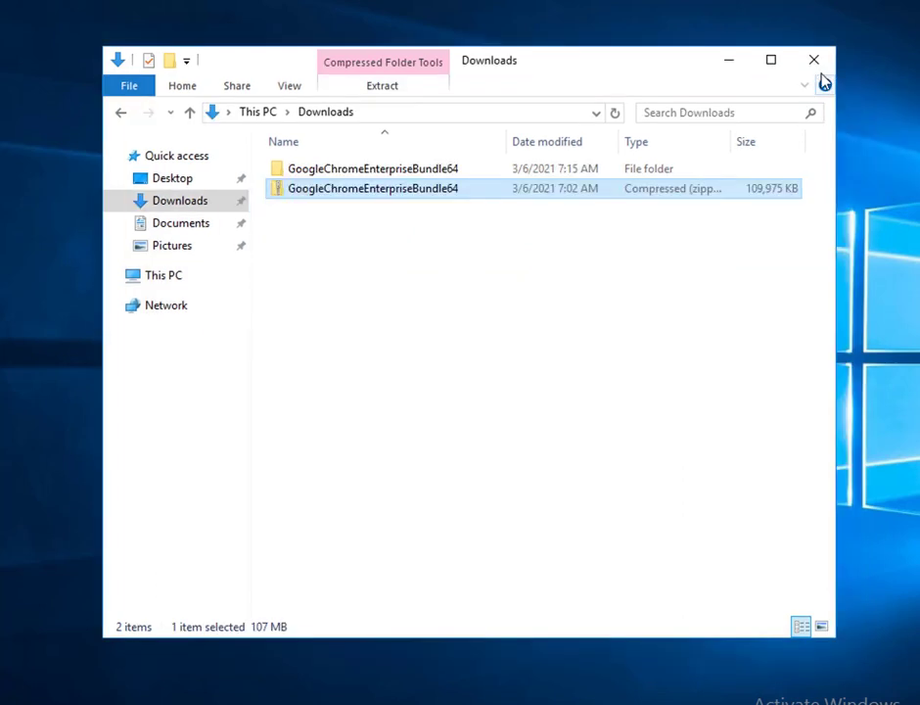
Step: Close the Downloads window and open the Group Policy Management console from the Windows administrative tools
{"action": "left_click", "coordinate": [814, 62]}
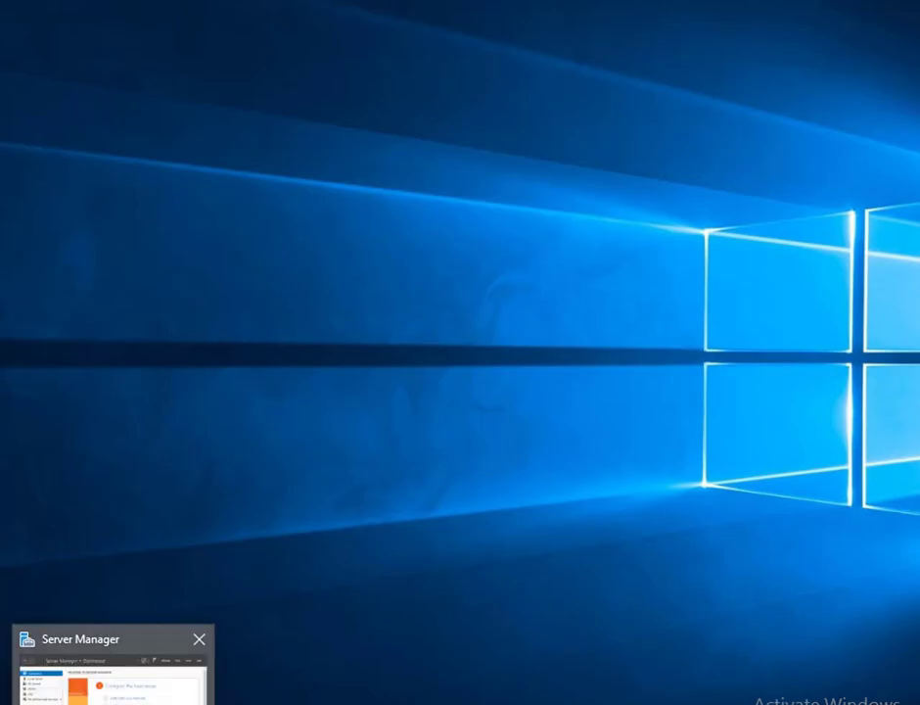
{"action": "left_click", "coordinate": [98, 671]}
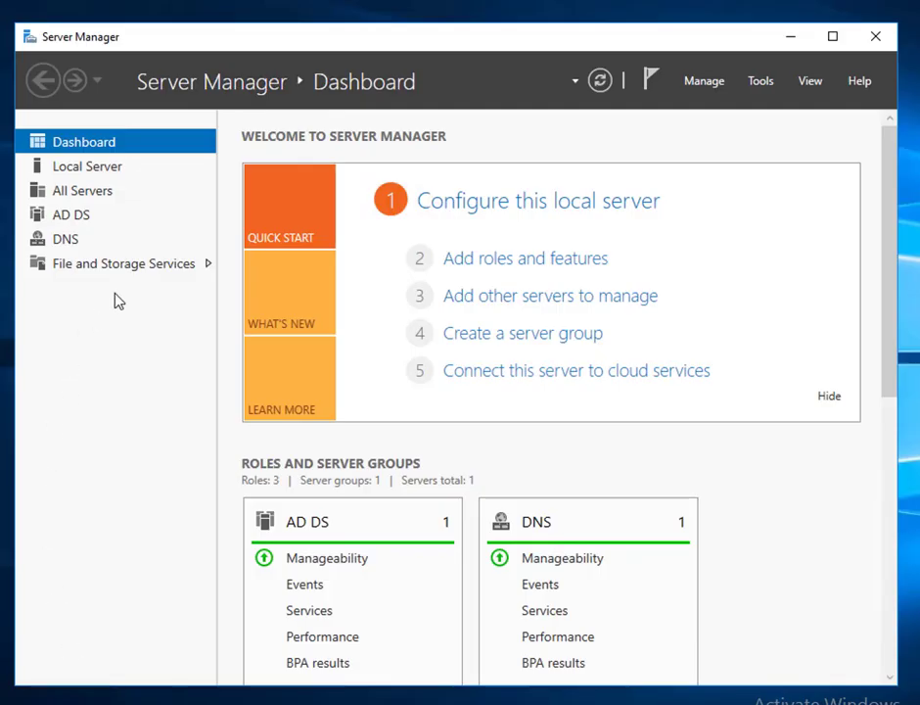
{"action": "left_click", "coordinate": [86, 220]}
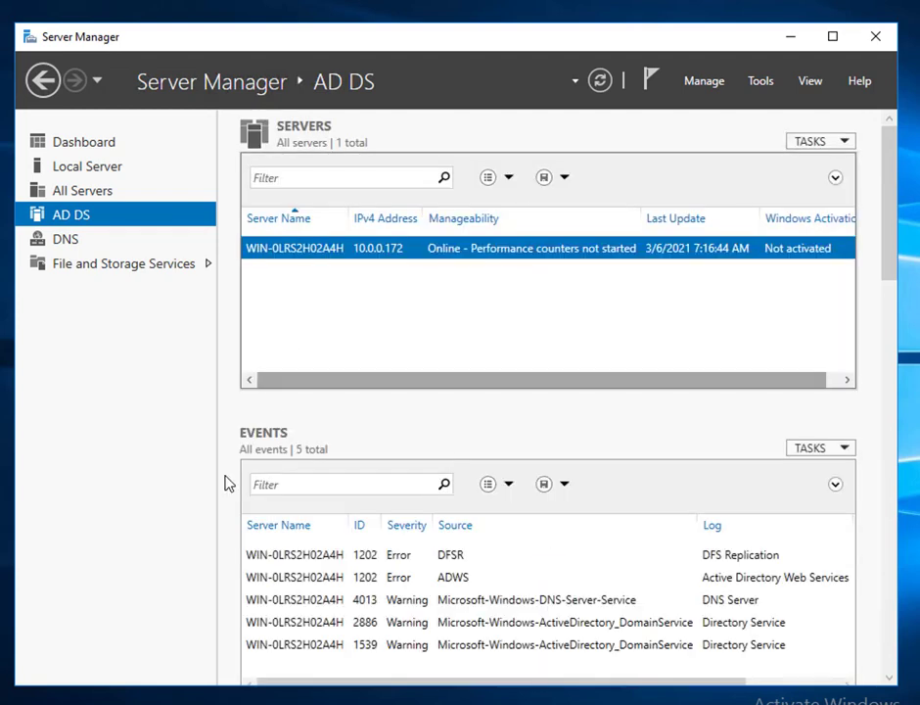
{"action": "key", "text": "super"}
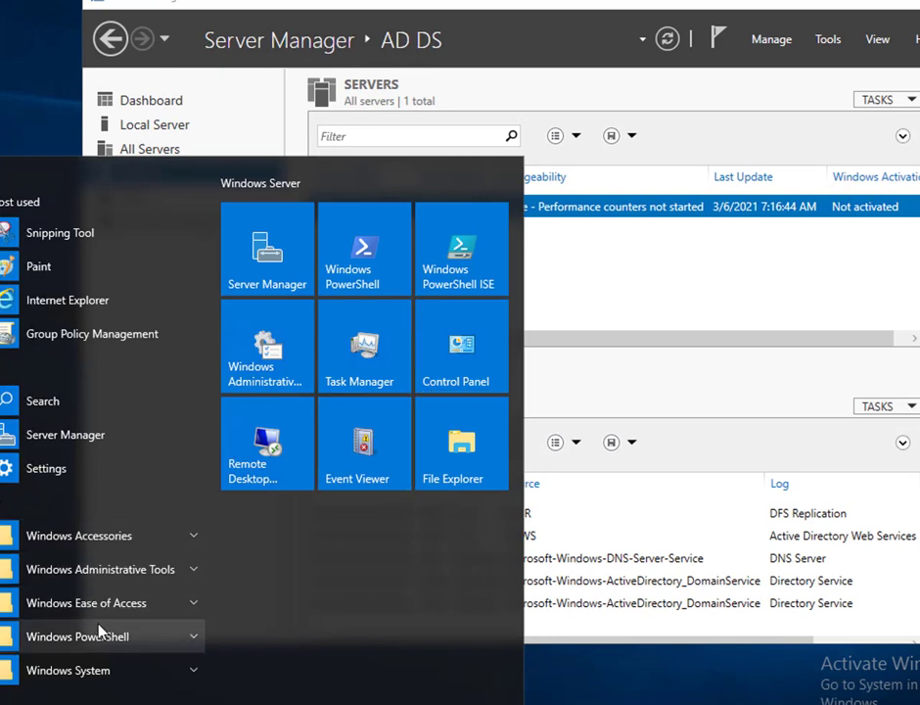
{"action": "left_click", "coordinate": [138, 572]}
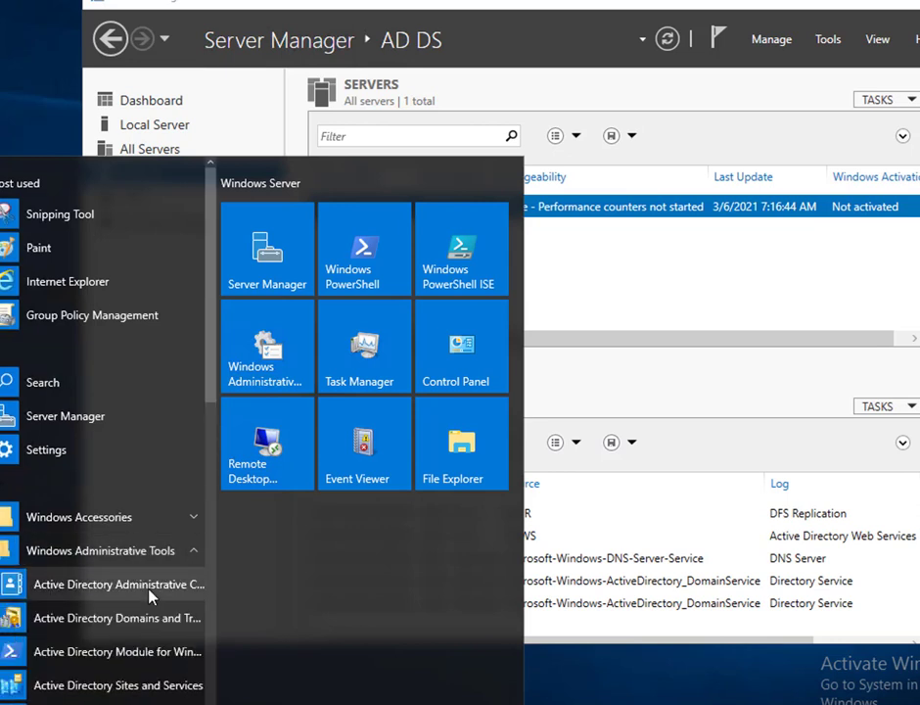
{"action": "scroll", "coordinate": [150, 595], "scroll_direction": "down", "scroll_amount": 5}
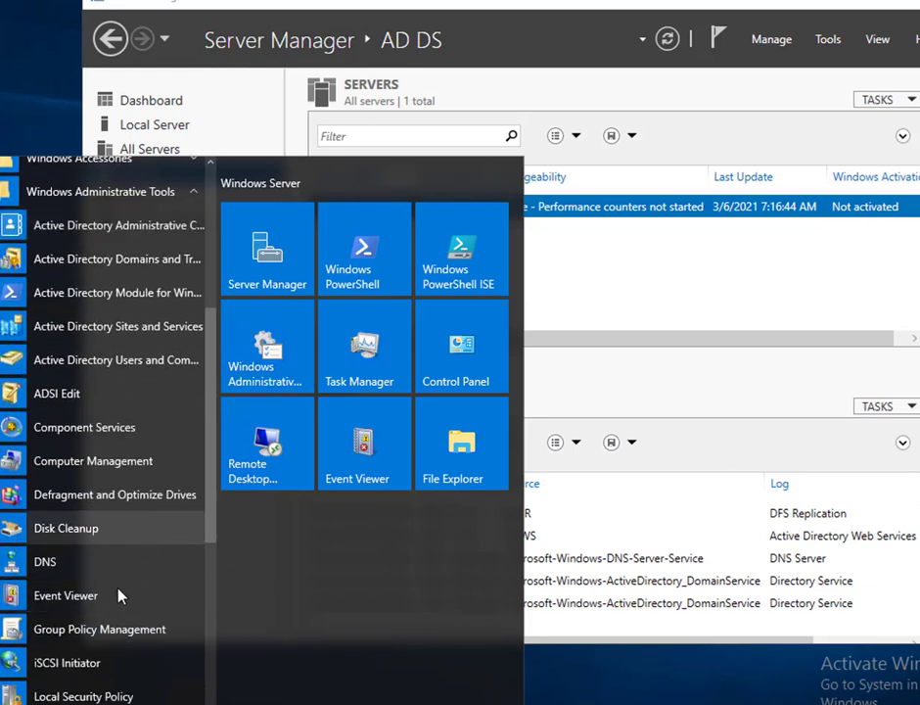
{"action": "left_click", "coordinate": [102, 630]}
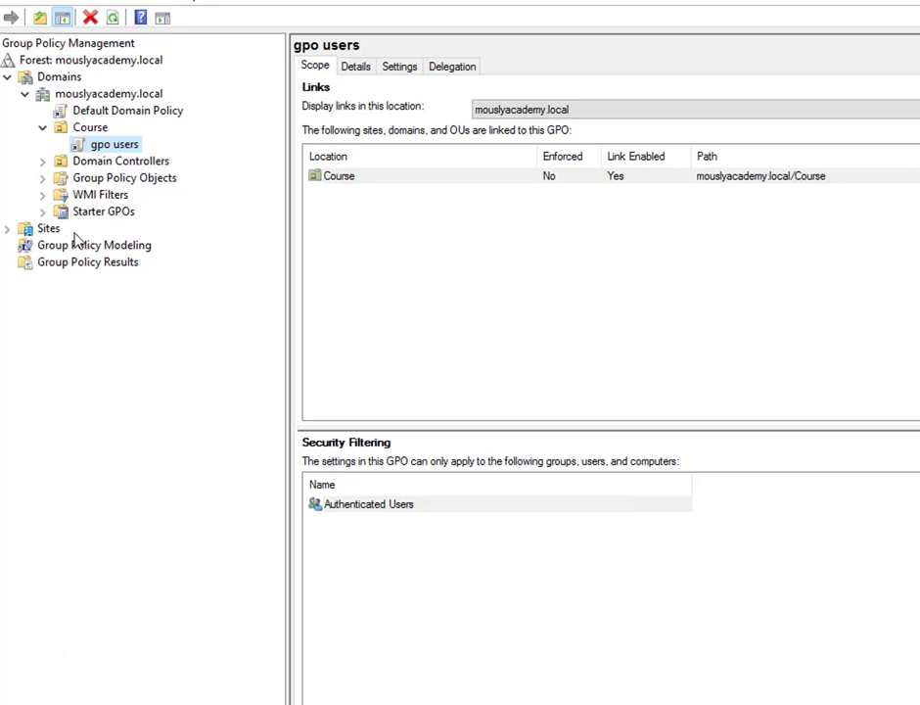
Step: Create a new GPO named google installation under the mouslyacademy.local domain's Group Policy Objects
{"action": "left_click", "coordinate": [113, 182]}
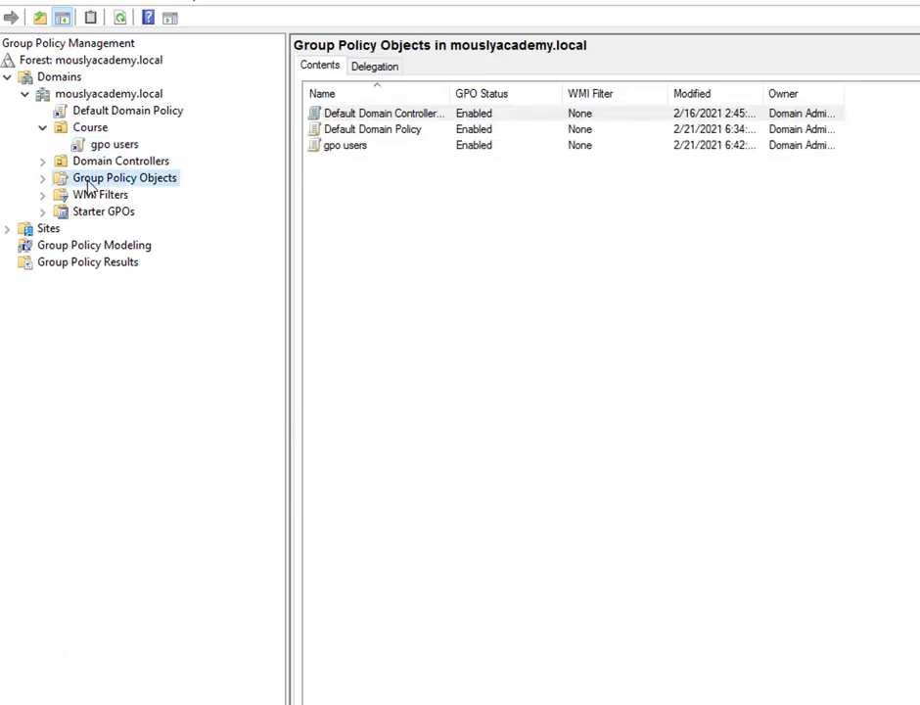
{"action": "left_click", "coordinate": [42, 180]}
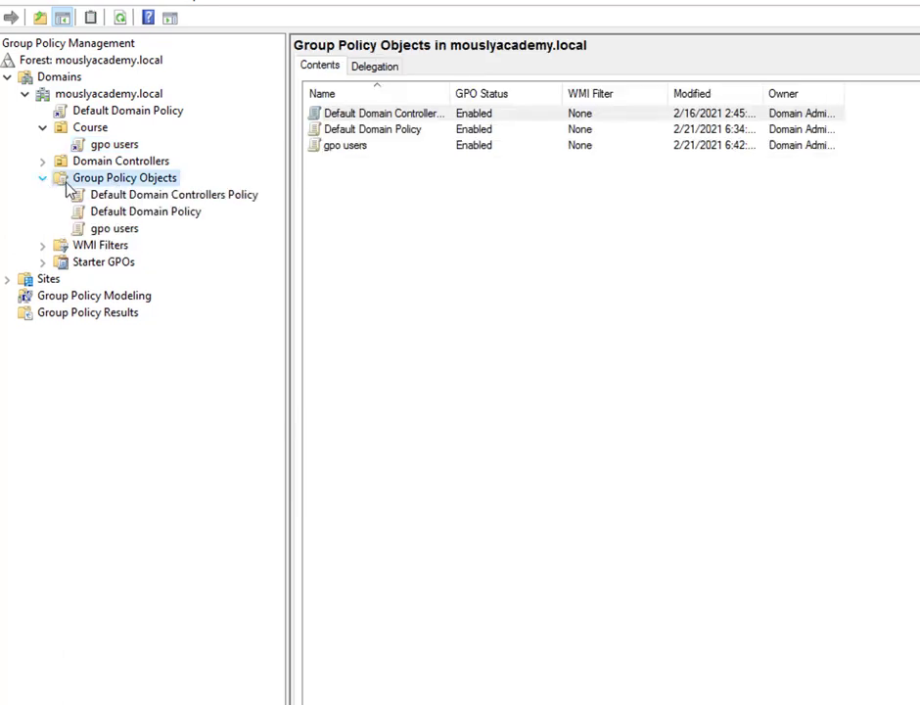
{"action": "right_click", "coordinate": [147, 184]}
{"action": "left_click", "coordinate": [174, 192]}
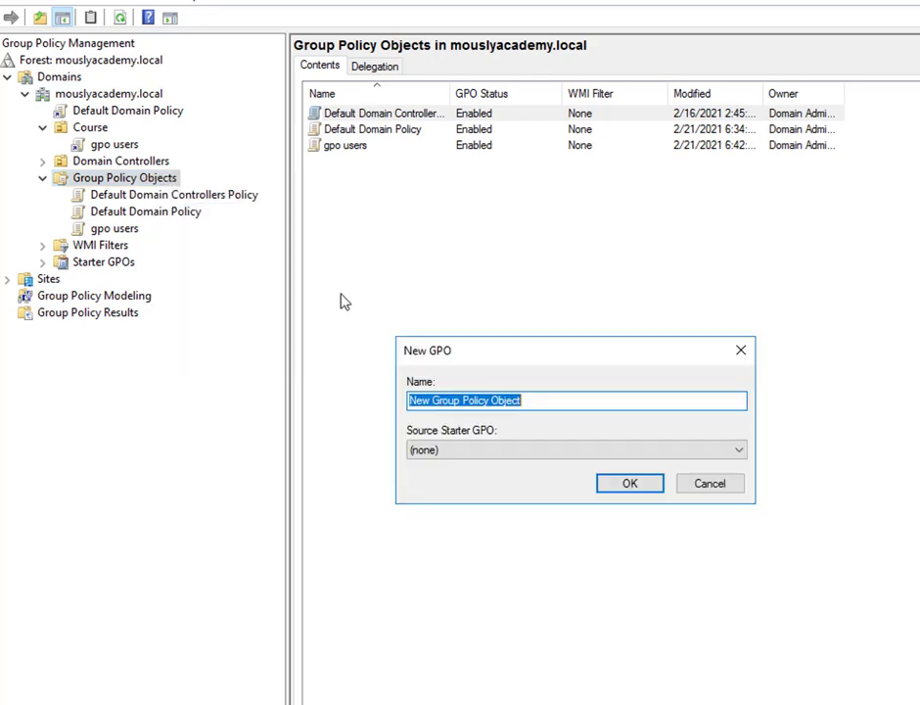
{"action": "type", "text": "google installation"}
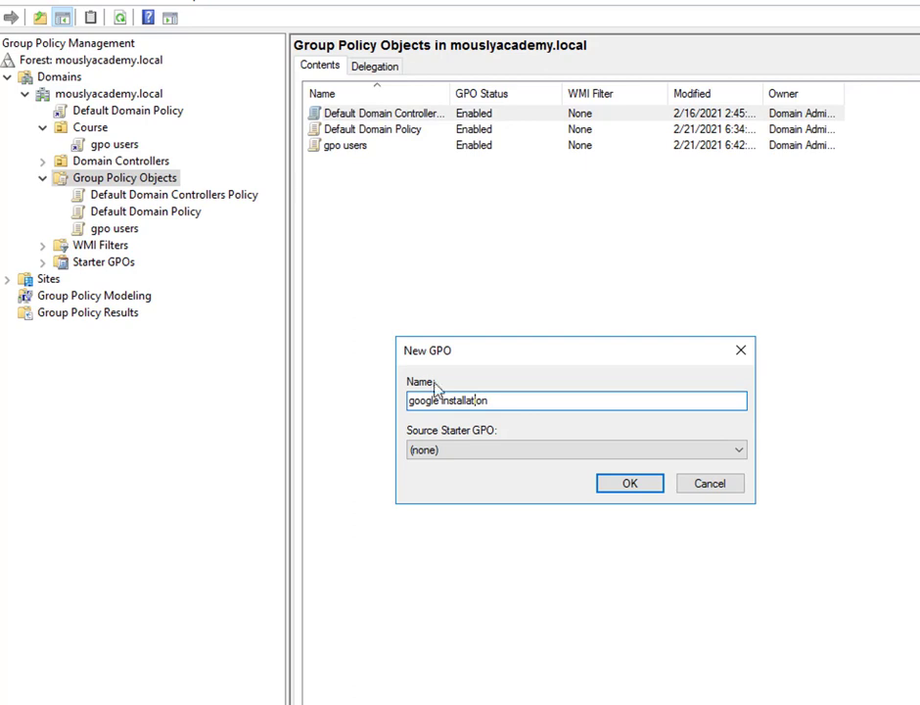
{"action": "left_click", "coordinate": [616, 490]}
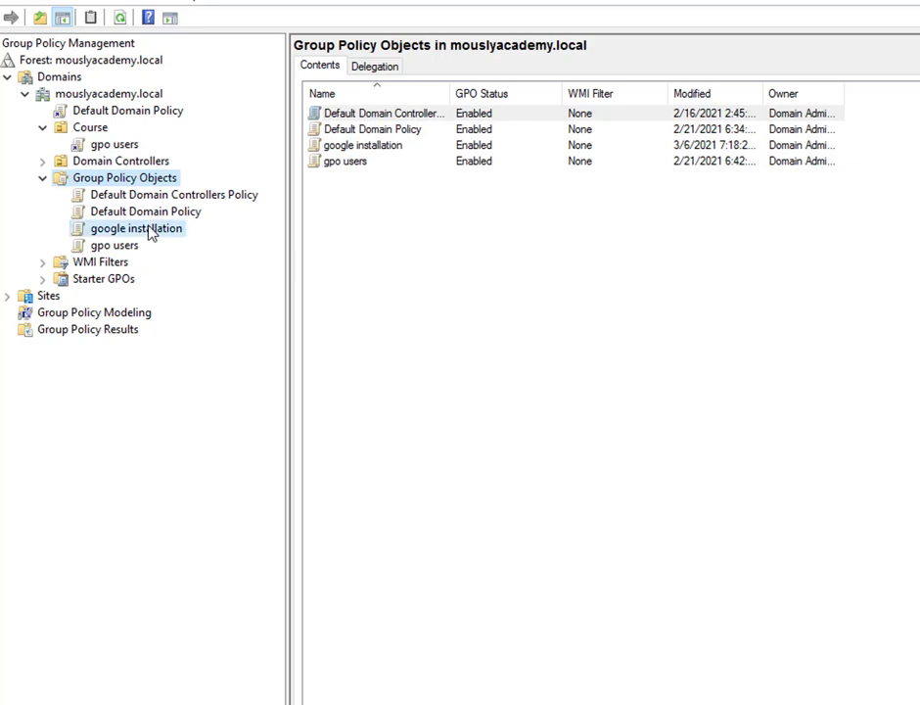
Step: Open the google installation GPO for editing and go to Software installation under the Computer Configuration policies
{"action": "right_click", "coordinate": [181, 231]}
{"action": "left_click", "coordinate": [186, 237]}
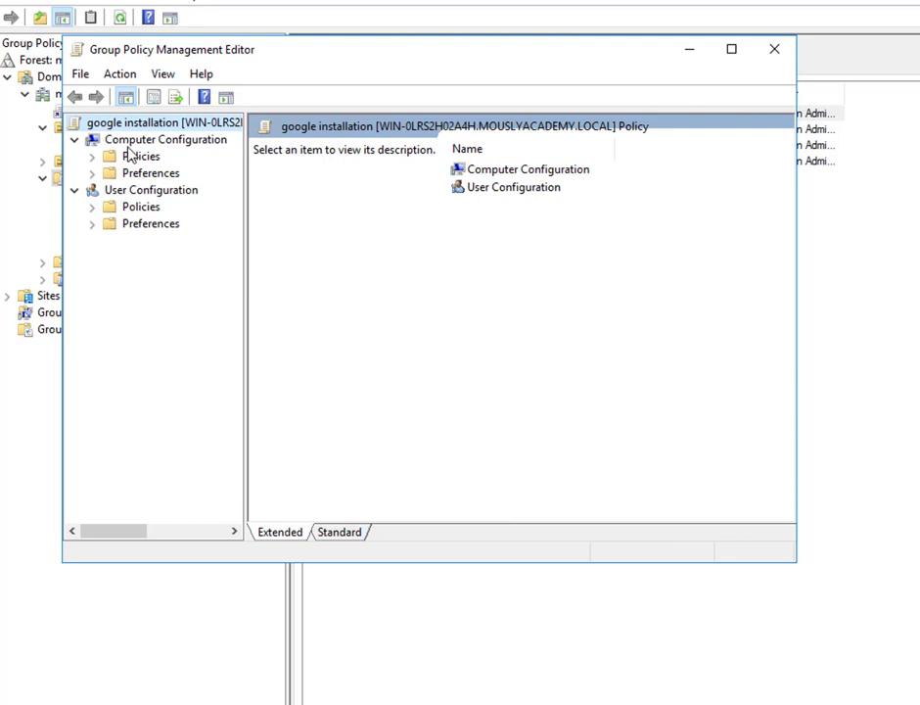
{"action": "left_click", "coordinate": [92, 156]}
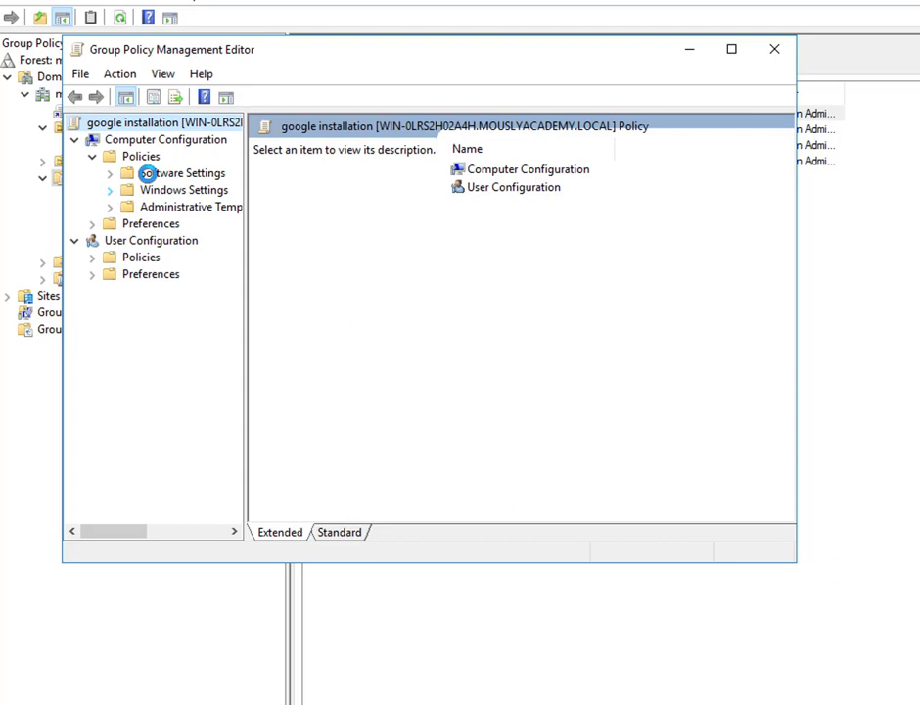
{"action": "left_click", "coordinate": [134, 178]}
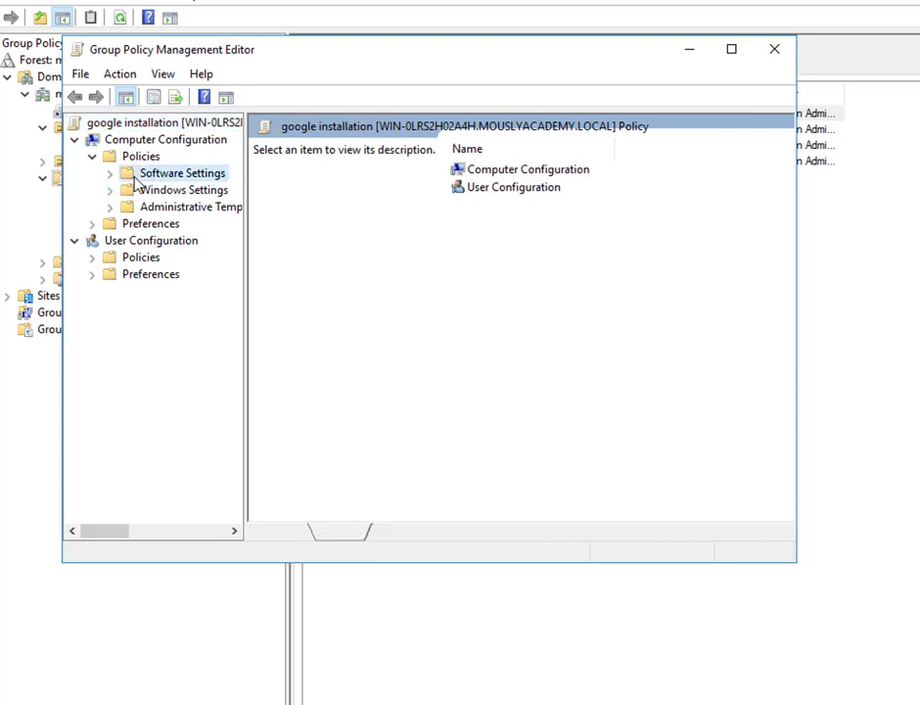
{"action": "left_click", "coordinate": [110, 175]}
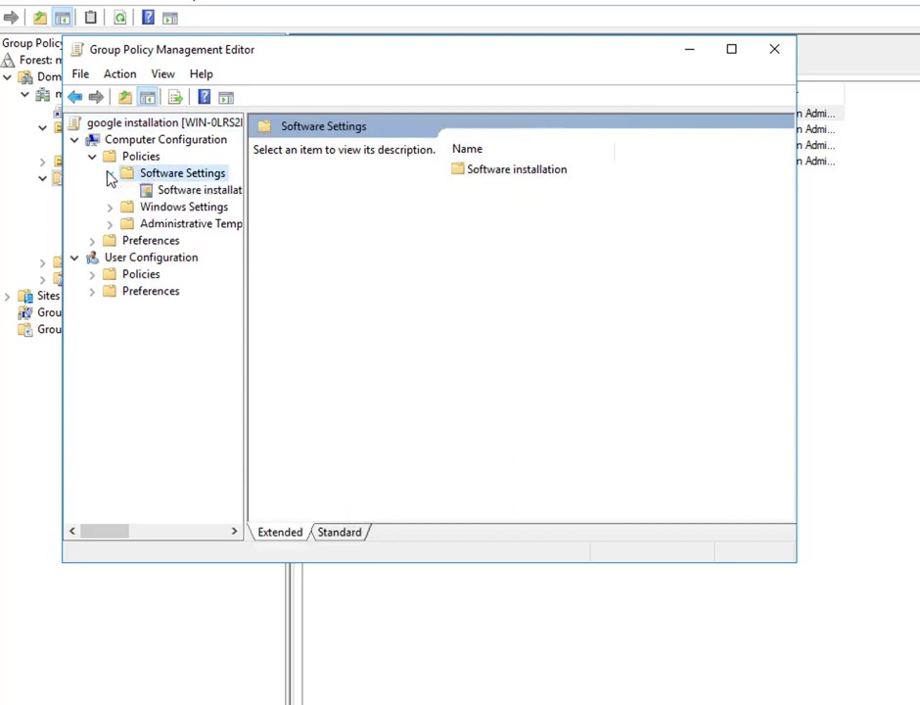
{"action": "left_click", "coordinate": [178, 193]}
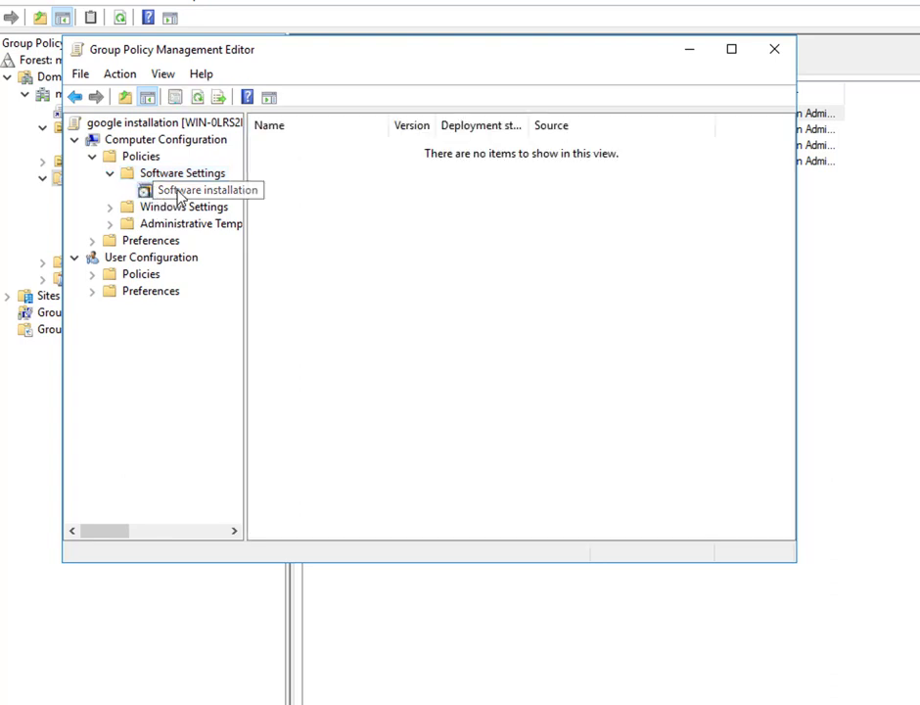
Step: Set the default package location for computer software installation to \\WIN-0LRS2H02A4H\software
{"action": "right_click", "coordinate": [350, 223]}
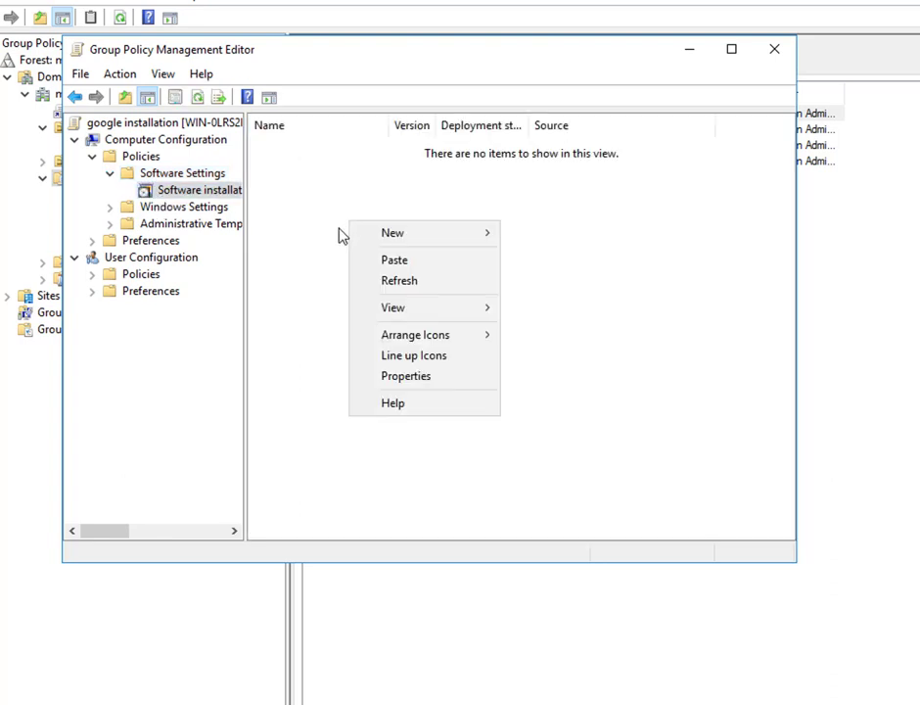
{"action": "right_click", "coordinate": [208, 201]}
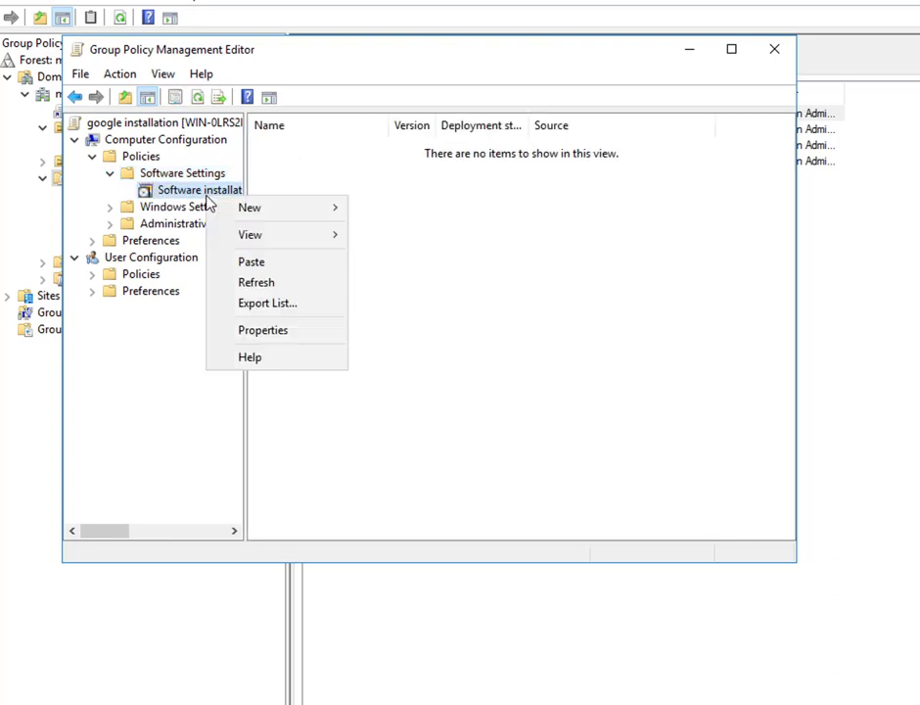
{"action": "left_click", "coordinate": [260, 331]}
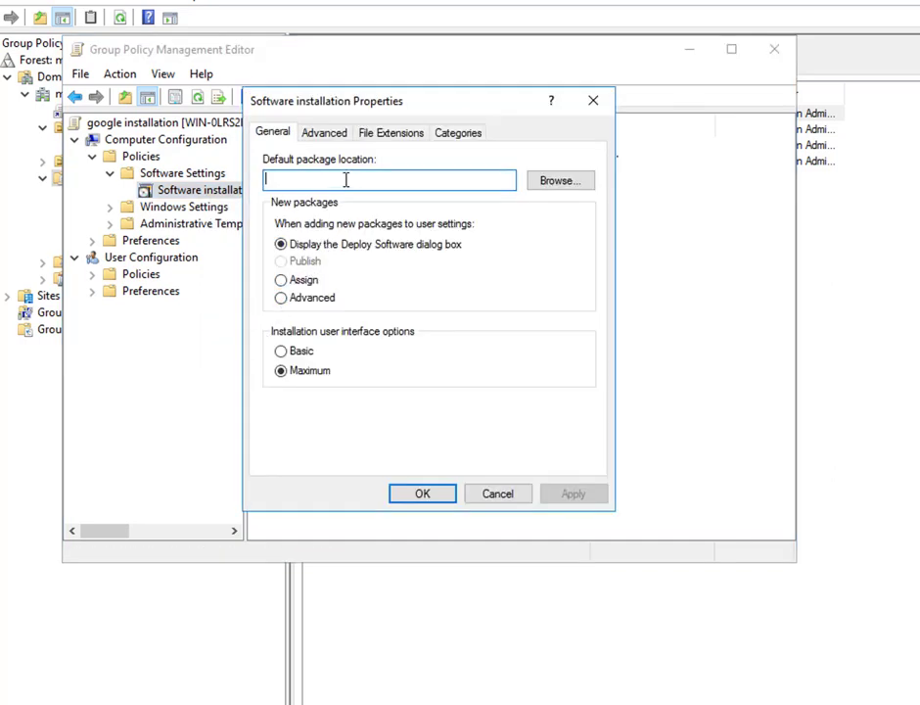
{"action": "type", "text": "\\\\WIN-0LRS2H02A4H\\software"}
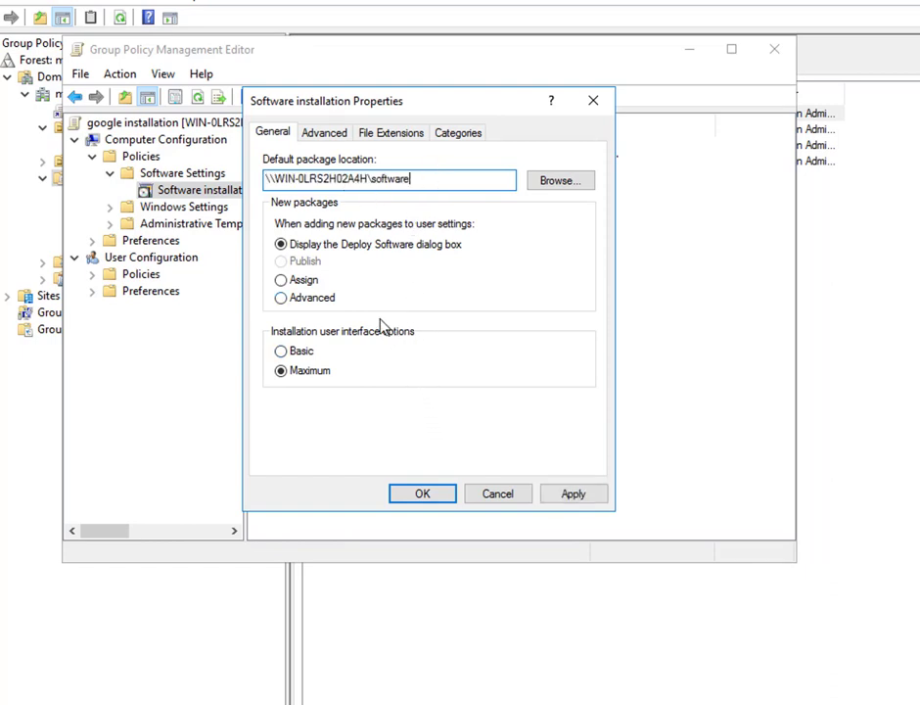
{"action": "left_click", "coordinate": [341, 135]}
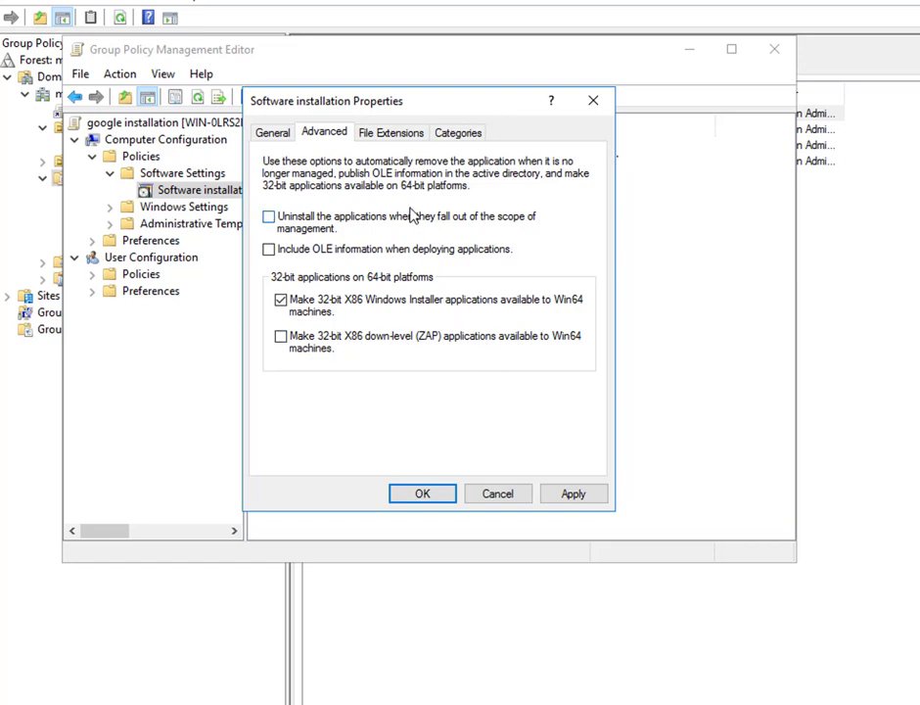
{"action": "left_click", "coordinate": [401, 137]}
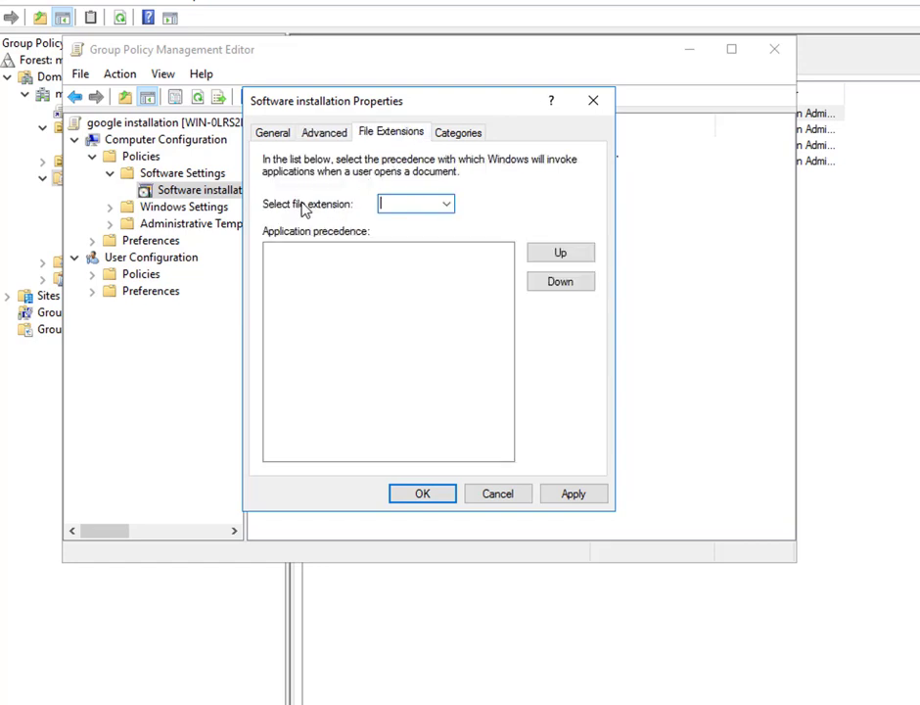
{"action": "left_click", "coordinate": [469, 138]}
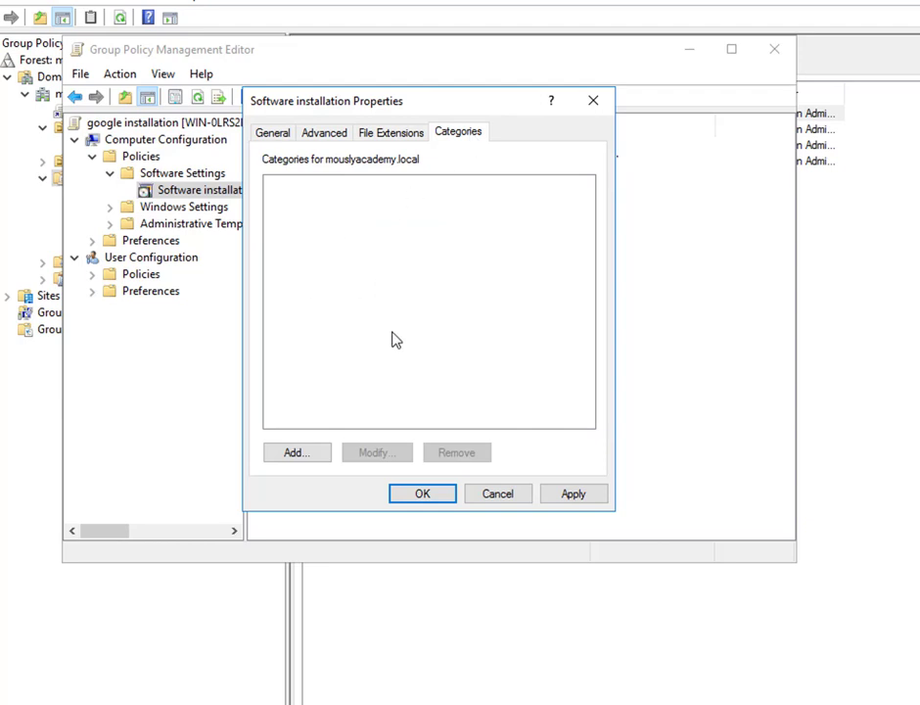
{"action": "left_click", "coordinate": [439, 497]}
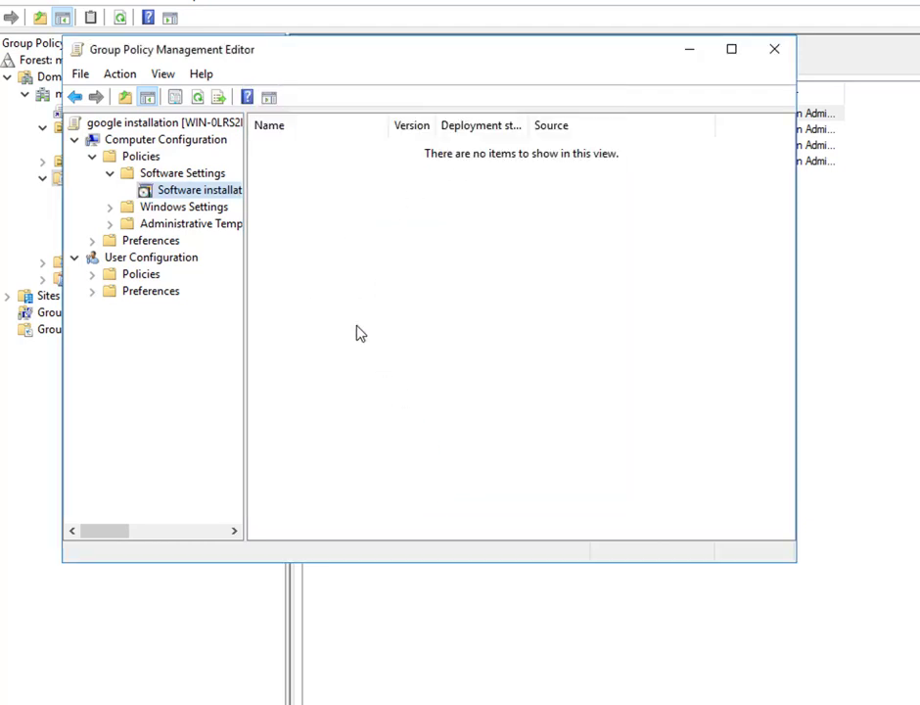
Step: Add the GoogleChromeStandaloneEnterprise64 installer from the software share as a new package with the Assigned deployment method
{"action": "right_click", "coordinate": [327, 202]}
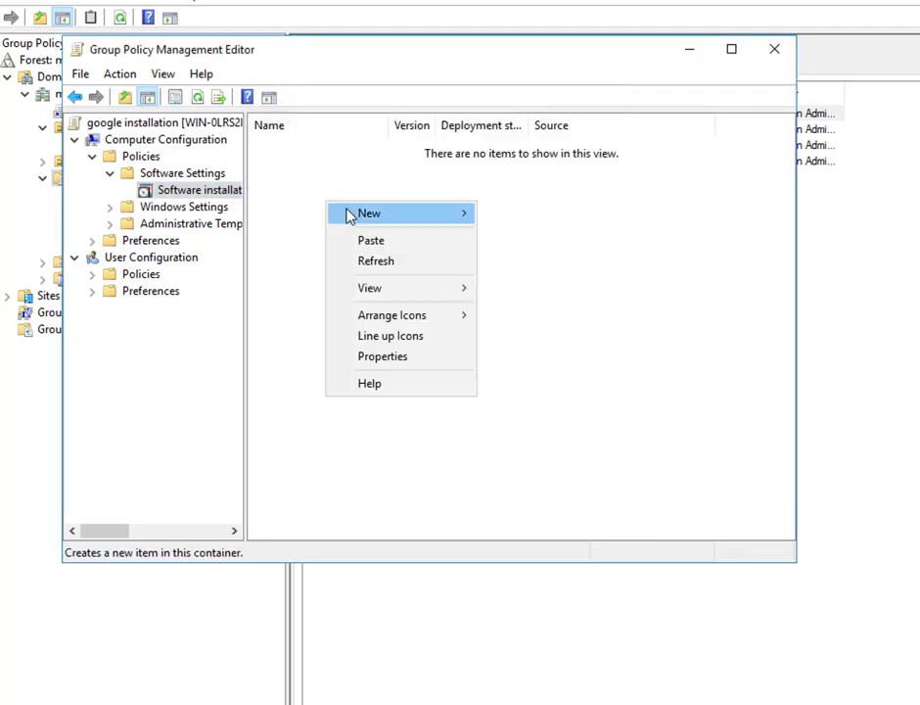
{"action": "mouse_move", "coordinate": [352, 216]}
{"action": "left_click", "coordinate": [504, 215]}
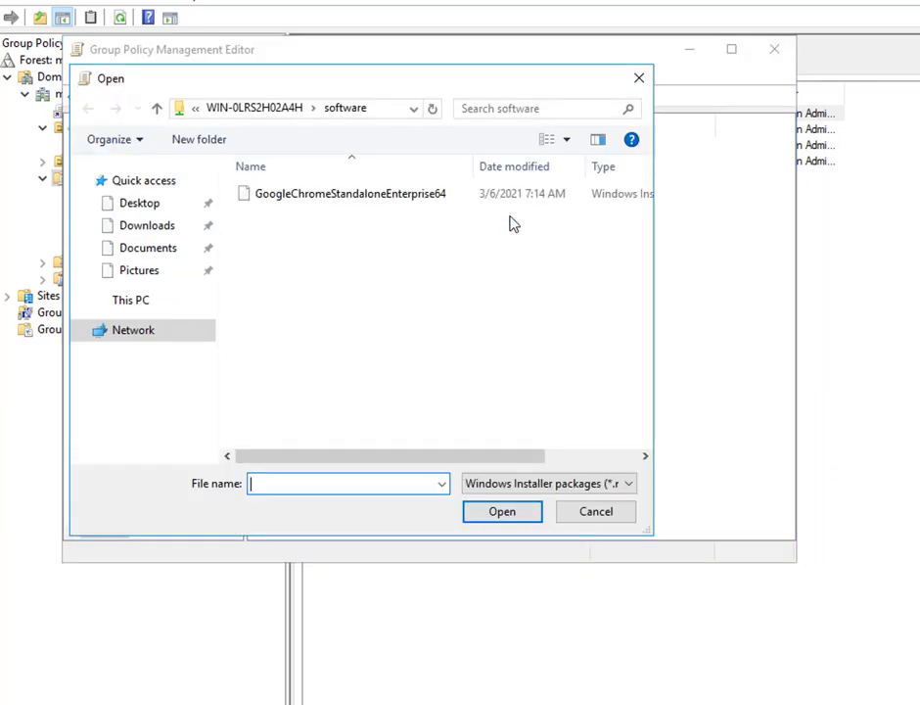
{"action": "left_click", "coordinate": [389, 193]}
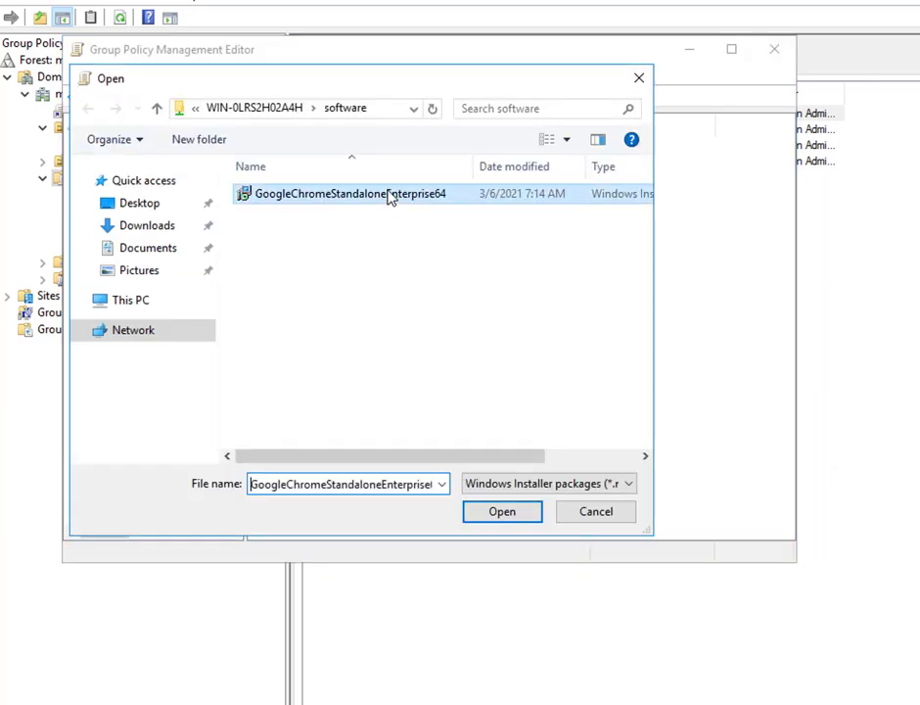
{"action": "left_click", "coordinate": [496, 517]}
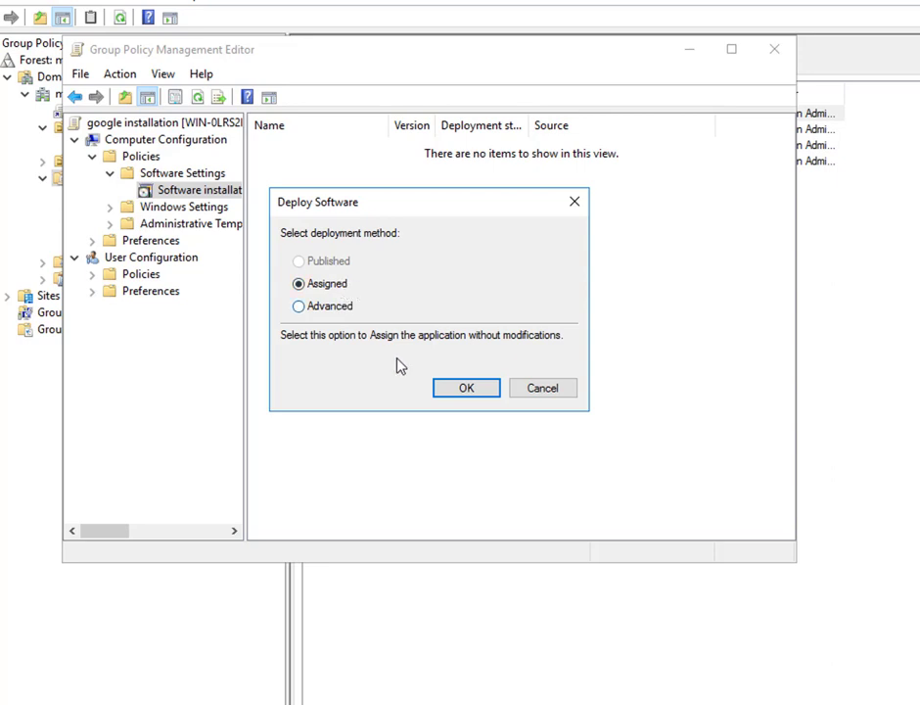
{"action": "left_click", "coordinate": [454, 390]}
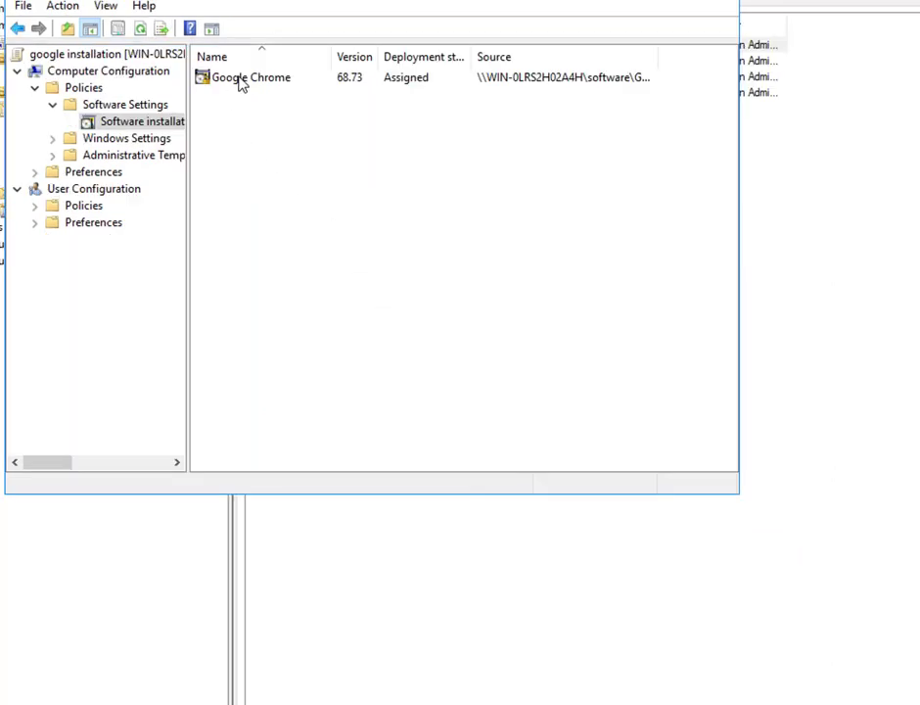
Step: Review the Google Chrome package's general and deployment properties, and close the policy editor
{"action": "right_click", "coordinate": [241, 79]}
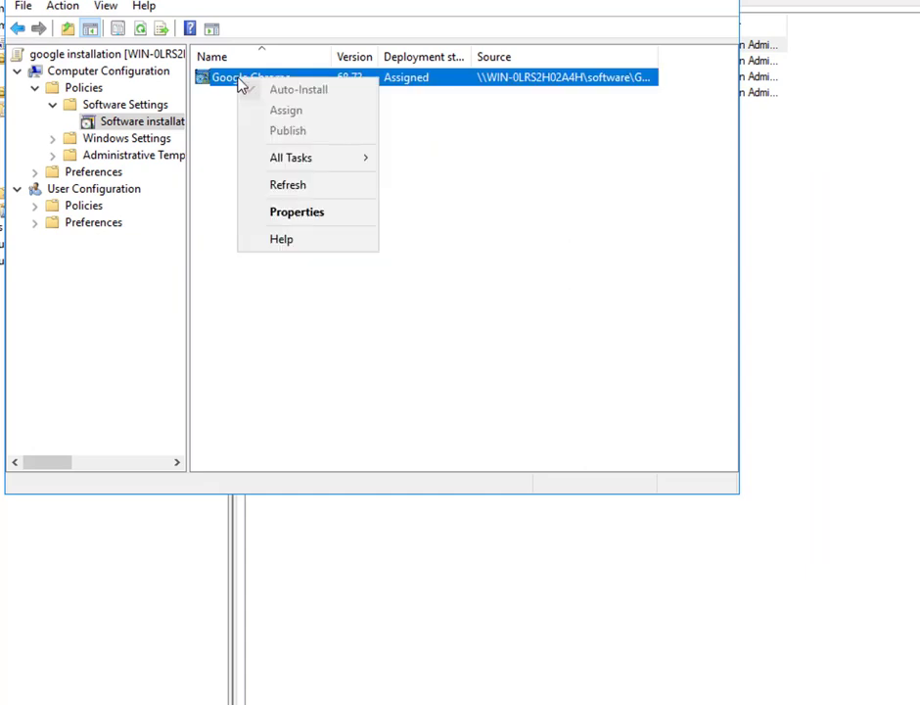
{"action": "left_click", "coordinate": [289, 214]}
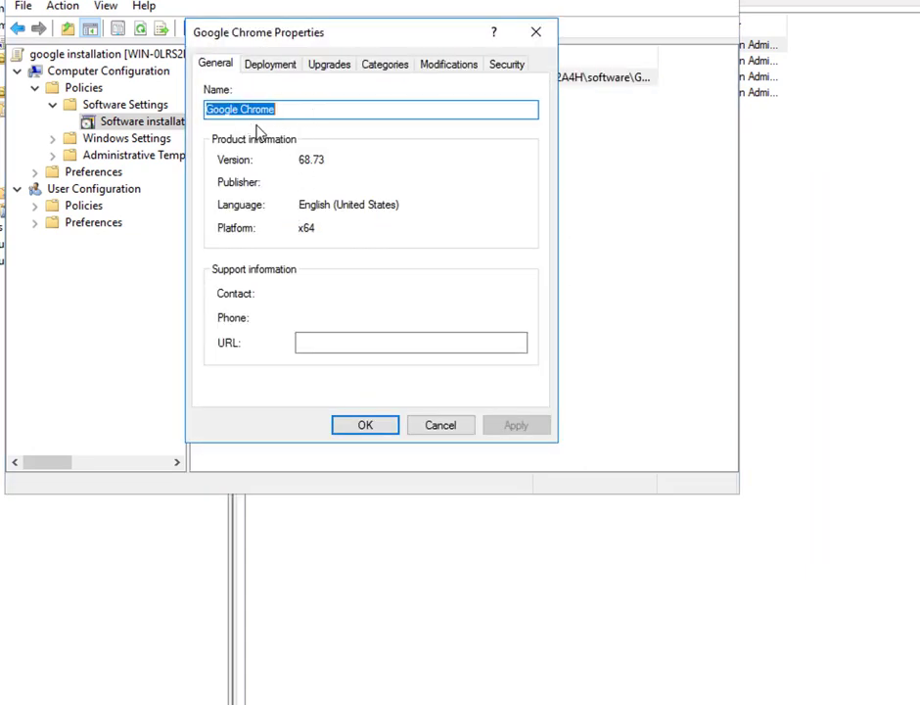
{"action": "left_click", "coordinate": [258, 65]}
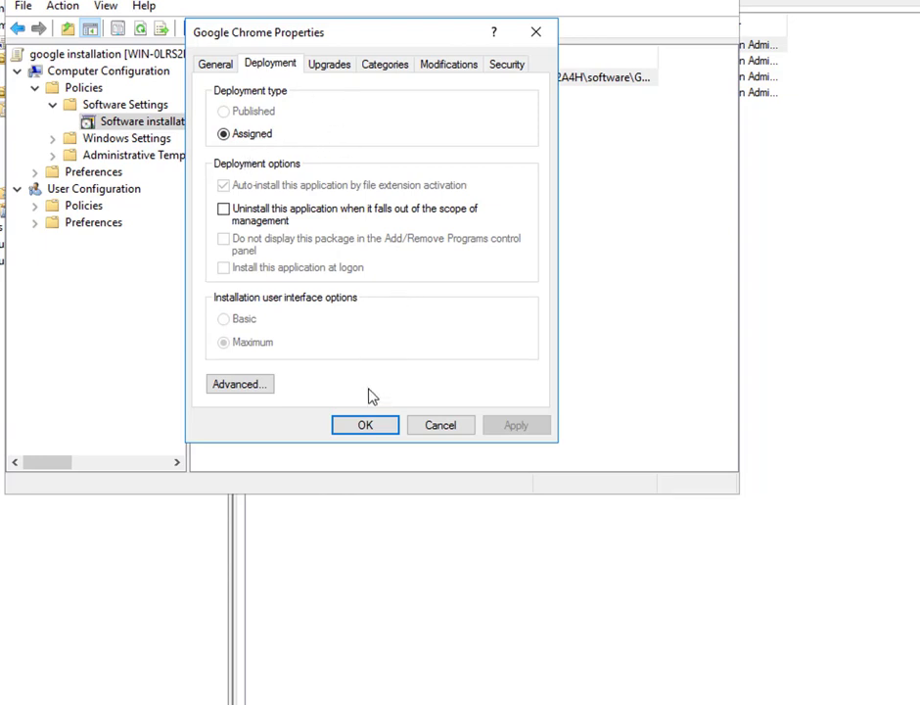
{"action": "left_click", "coordinate": [366, 427]}
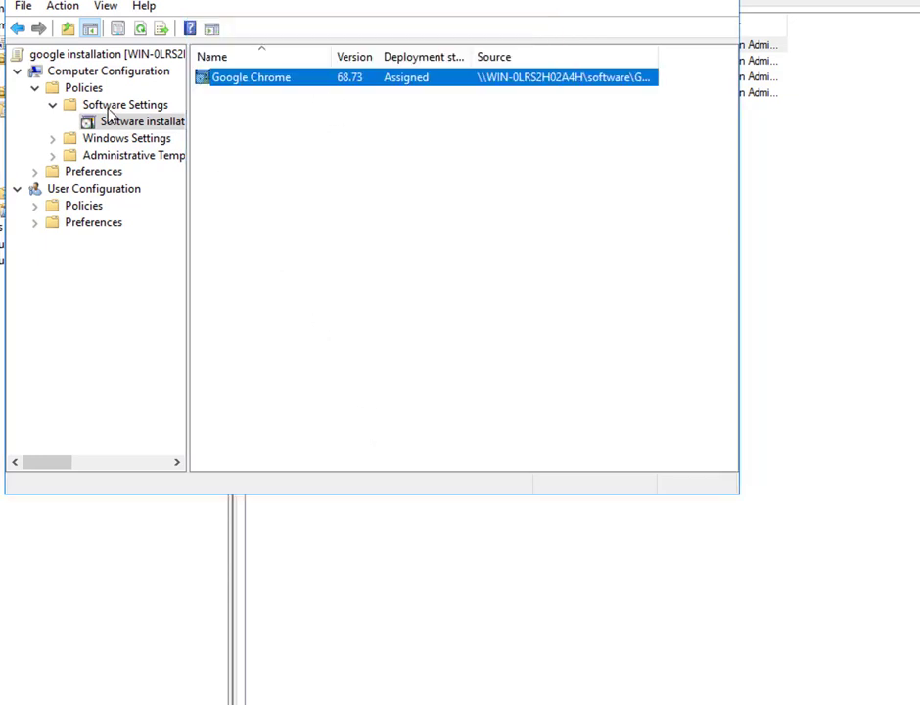
{"action": "left_click", "coordinate": [743, 26]}
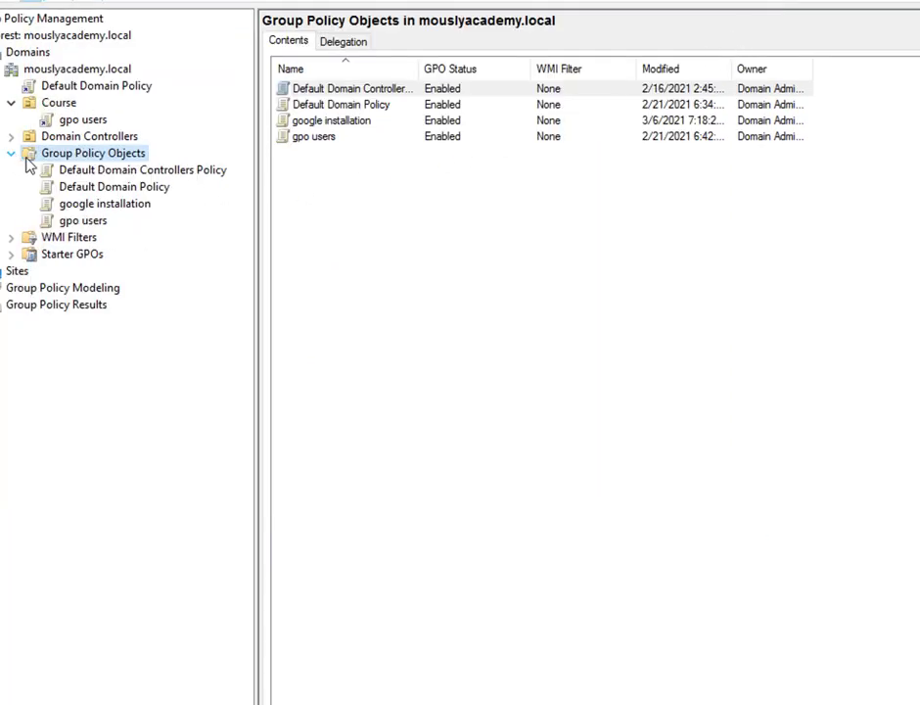
Step: Open the settings report of the google installation GPO and add about:security_mmc.exe to the trusted sites
{"action": "left_click", "coordinate": [103, 205]}
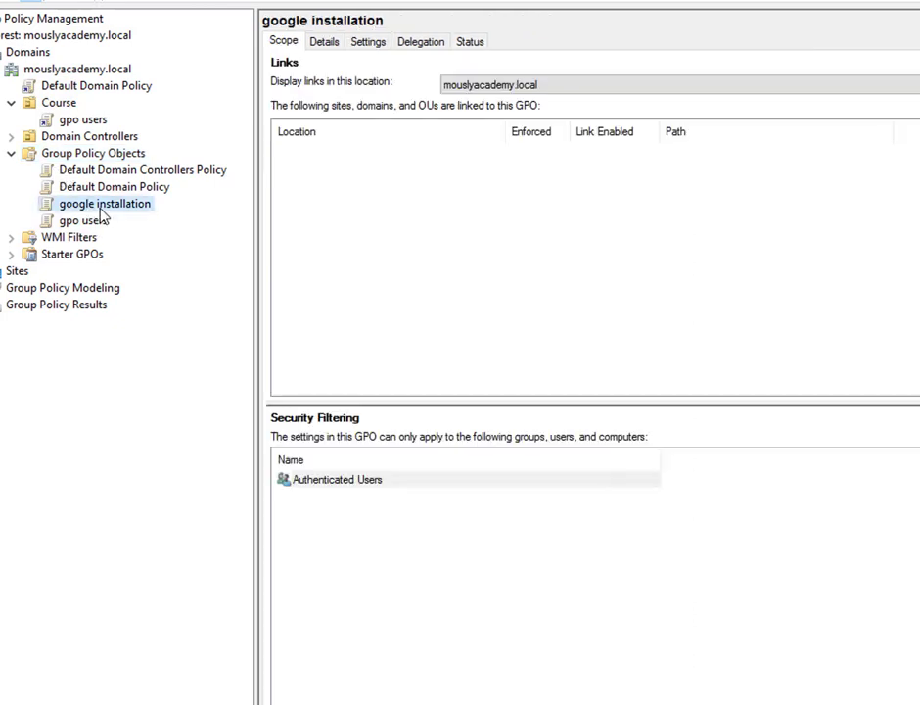
{"action": "left_click", "coordinate": [378, 43]}
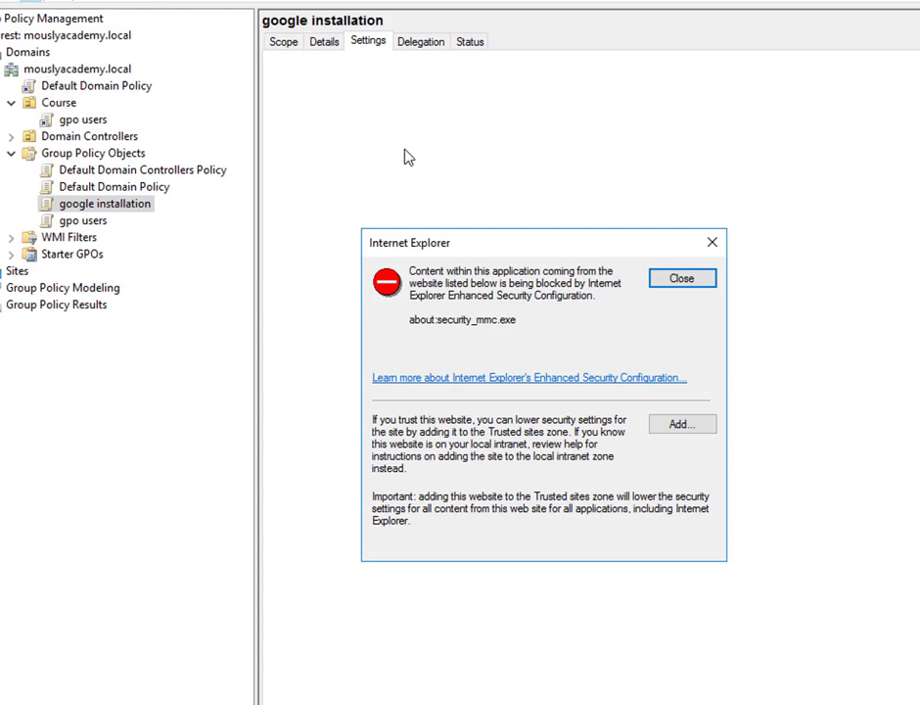
{"action": "left_click", "coordinate": [665, 430]}
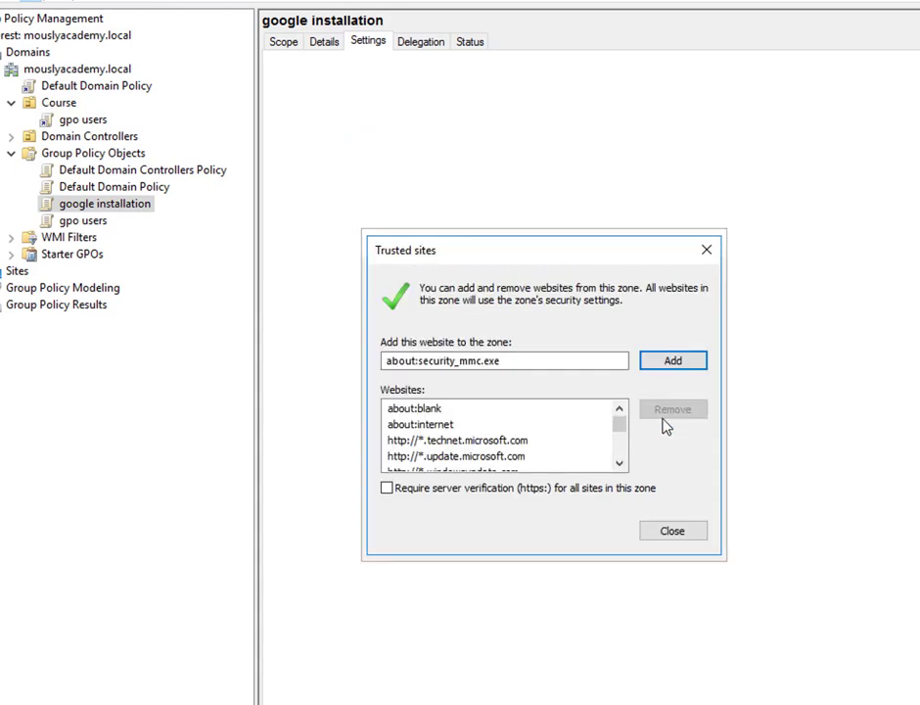
{"action": "left_click", "coordinate": [670, 361]}
{"action": "left_click", "coordinate": [671, 532]}
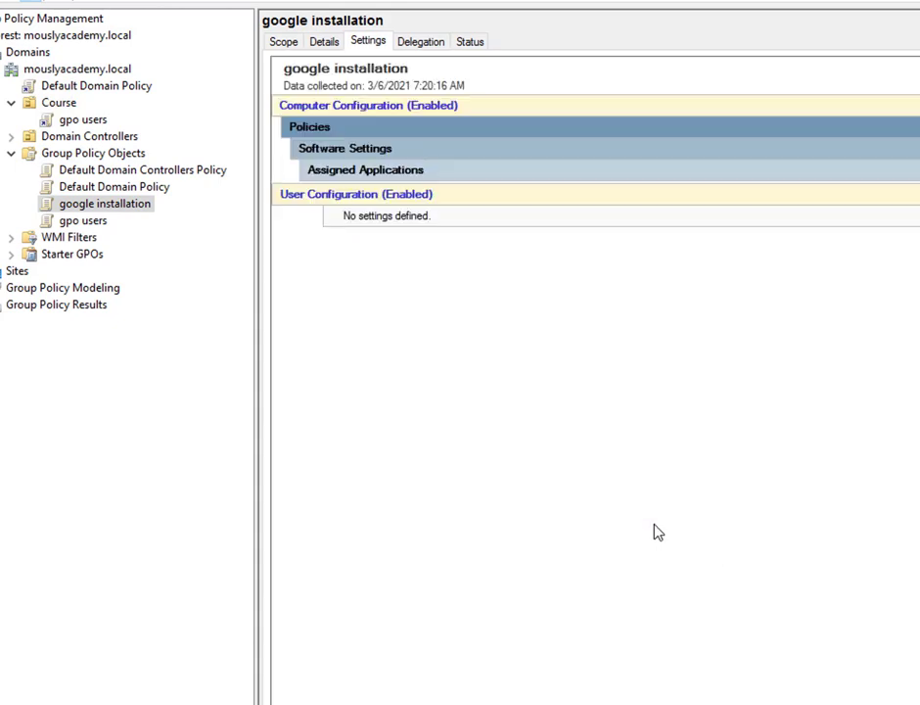
Step: Examine the deployment and product information of the assigned Google Chrome application in the GPO's settings report
{"action": "left_click", "coordinate": [853, 171]}
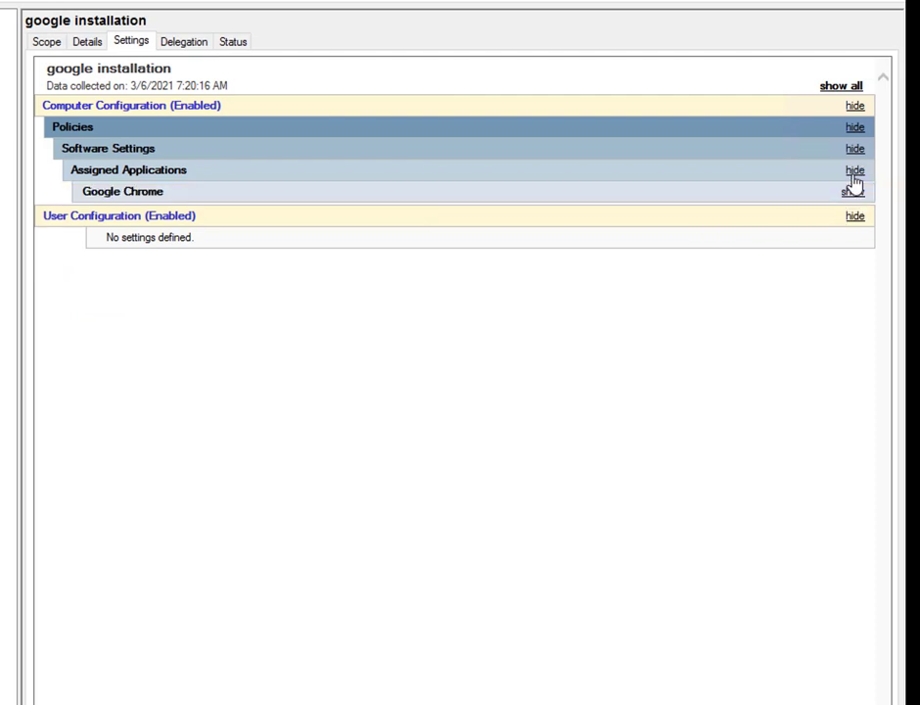
{"action": "left_click", "coordinate": [851, 192]}
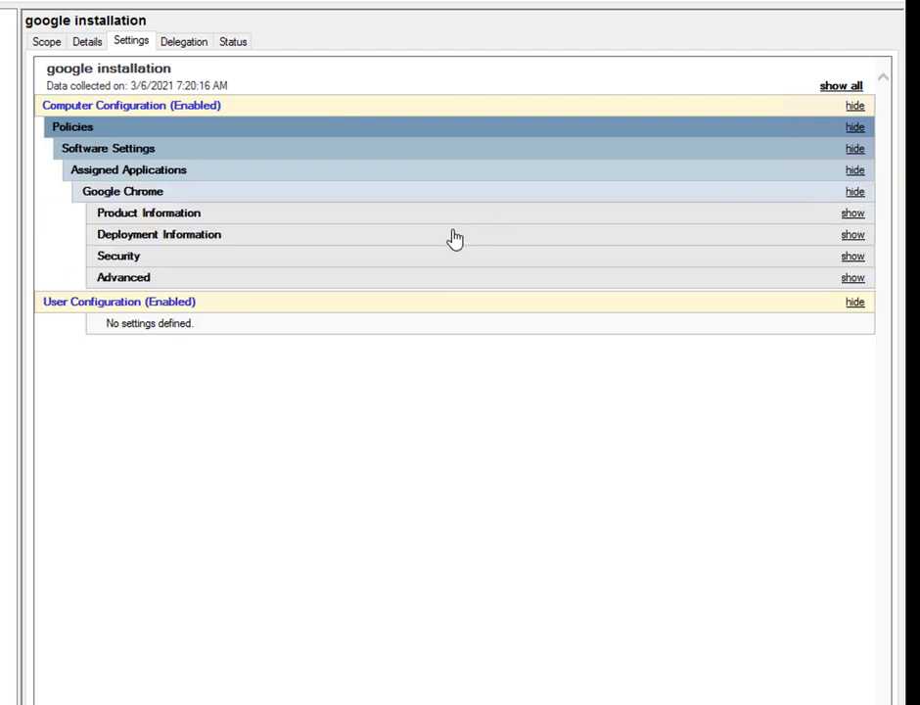
{"action": "left_click", "coordinate": [852, 235]}
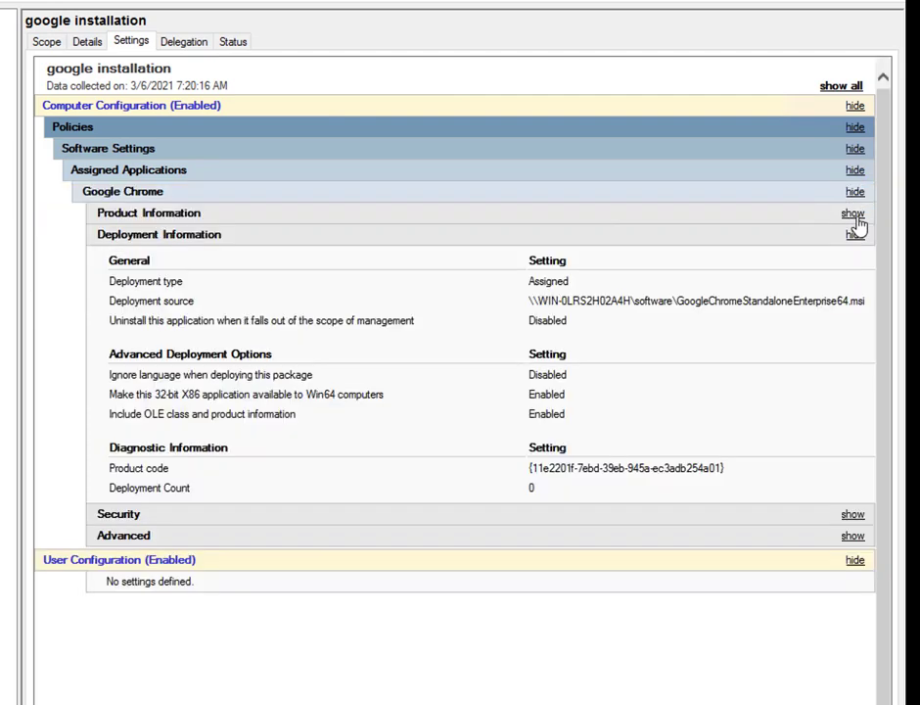
{"action": "left_click", "coordinate": [852, 214]}
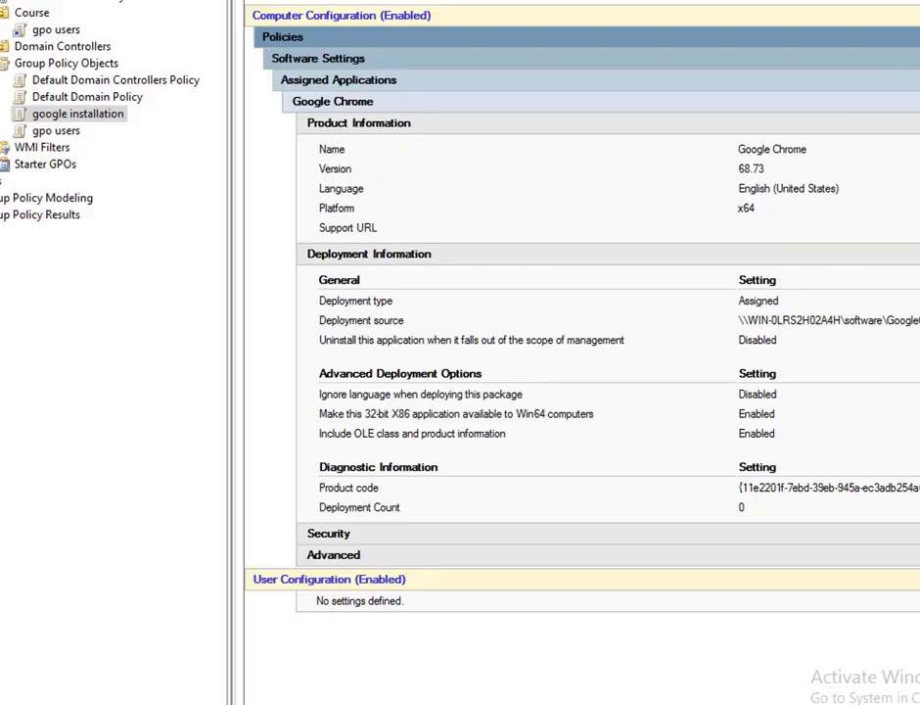
Step: Switch to Server Manager, open Active Directory Users and Computers, and create an organizational unit named User Computers in mouslyacademy.local
{"action": "key", "text": "alt+Tab"}
{"action": "left_click", "coordinate": [344, 235]}
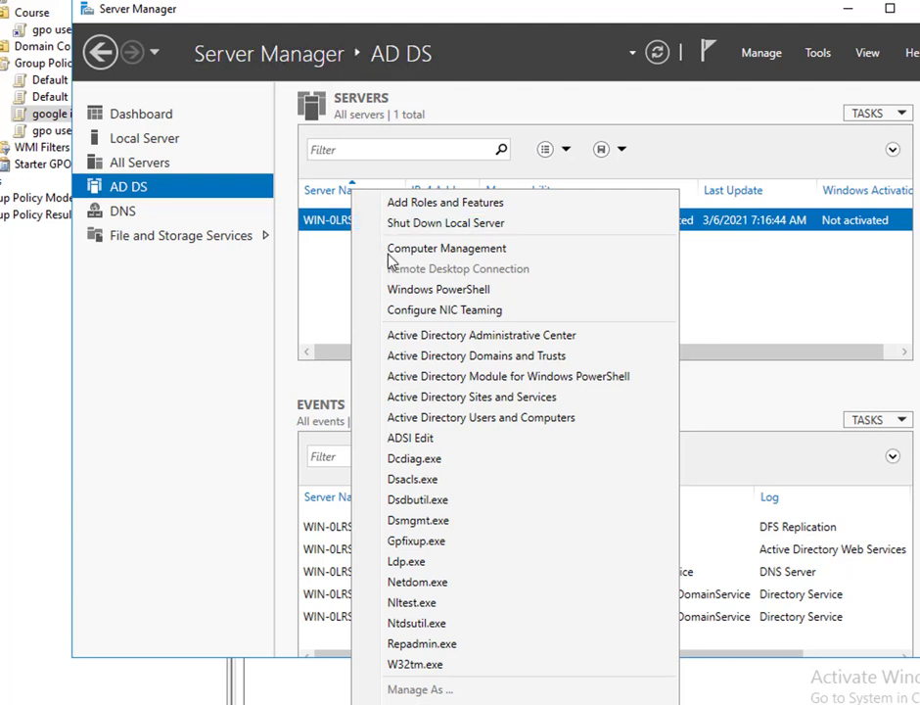
{"action": "left_click", "coordinate": [450, 418]}
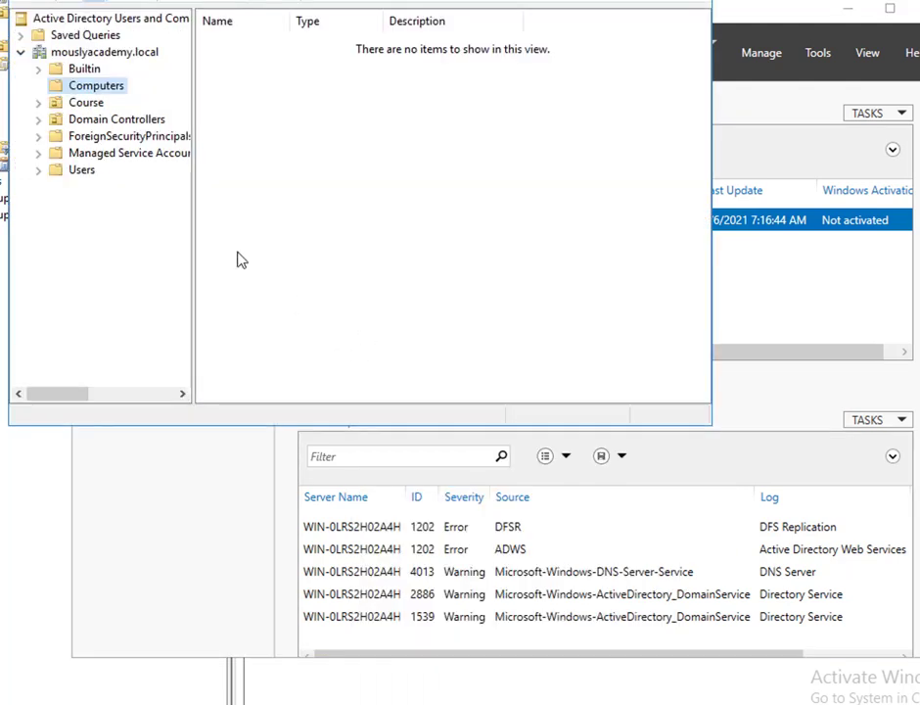
{"action": "right_click", "coordinate": [85, 55]}
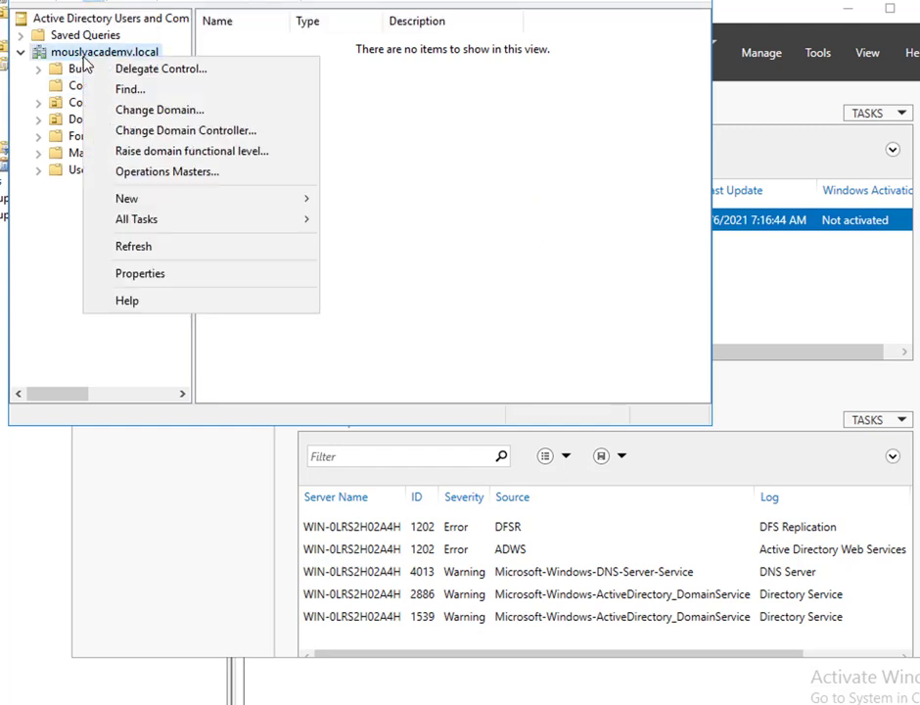
{"action": "mouse_move", "coordinate": [181, 198]}
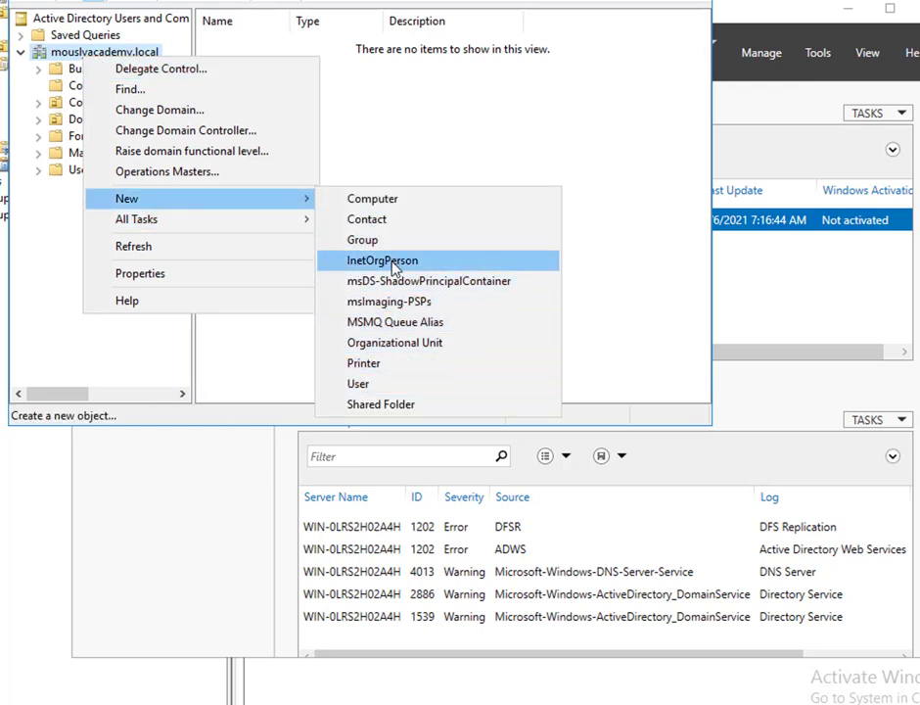
{"action": "left_click", "coordinate": [373, 343]}
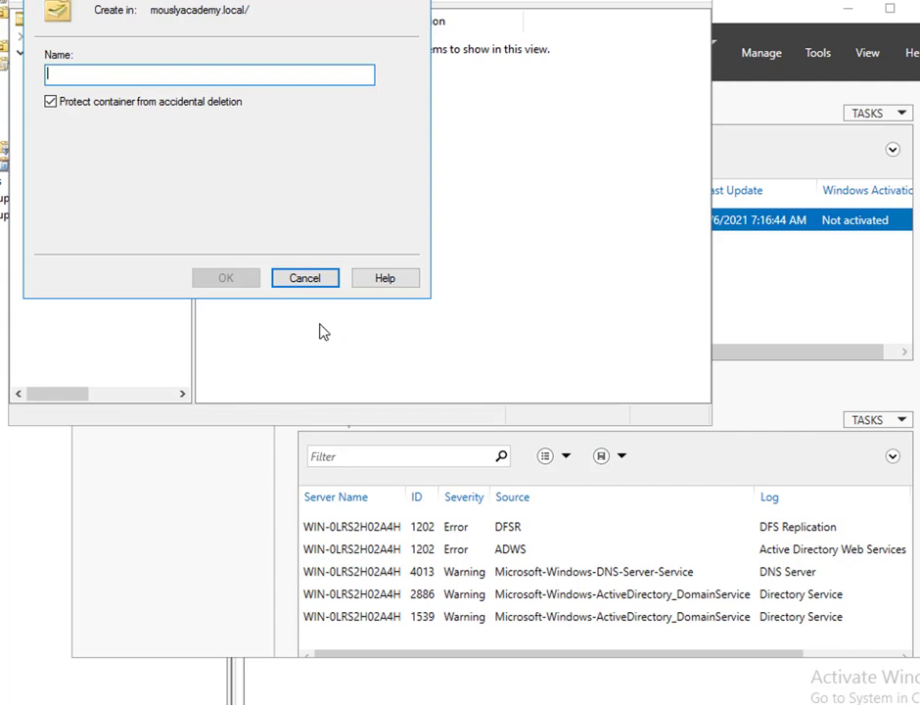
{"action": "type", "text": "User Computers"}
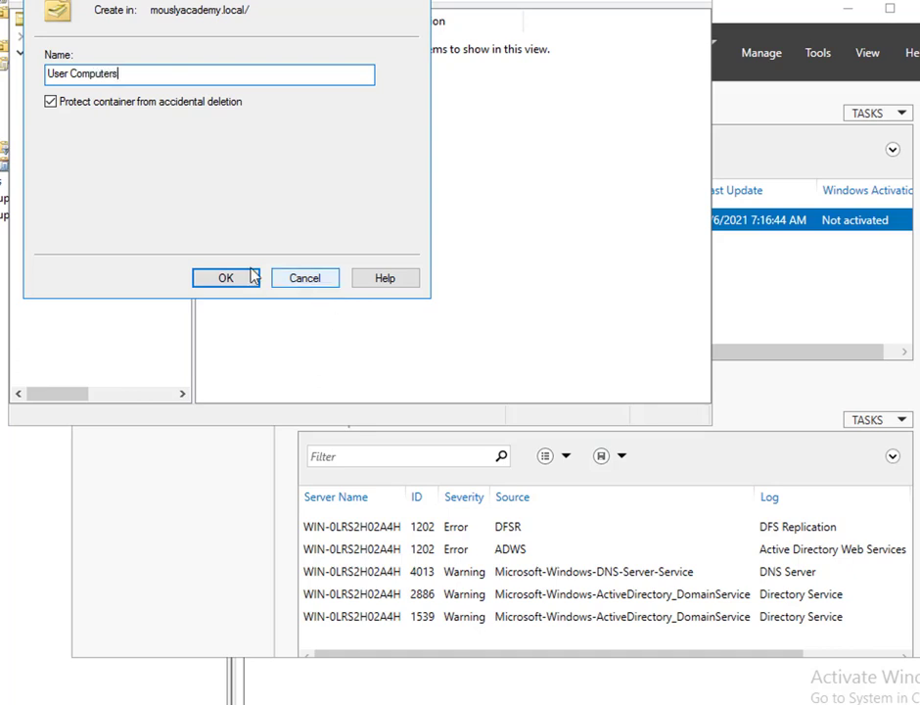
{"action": "left_click", "coordinate": [220, 278]}
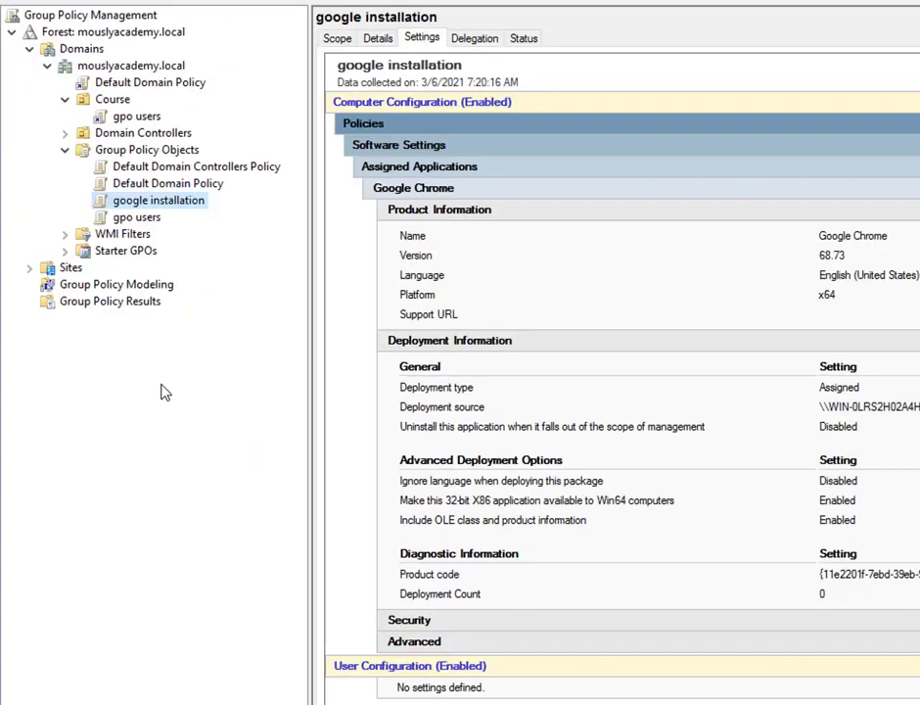
Step: Refresh the mouslyacademy.local domain in Group Policy Management and link the existing google installation GPO to the User Computers organizational unit
{"action": "right_click", "coordinate": [94, 65]}
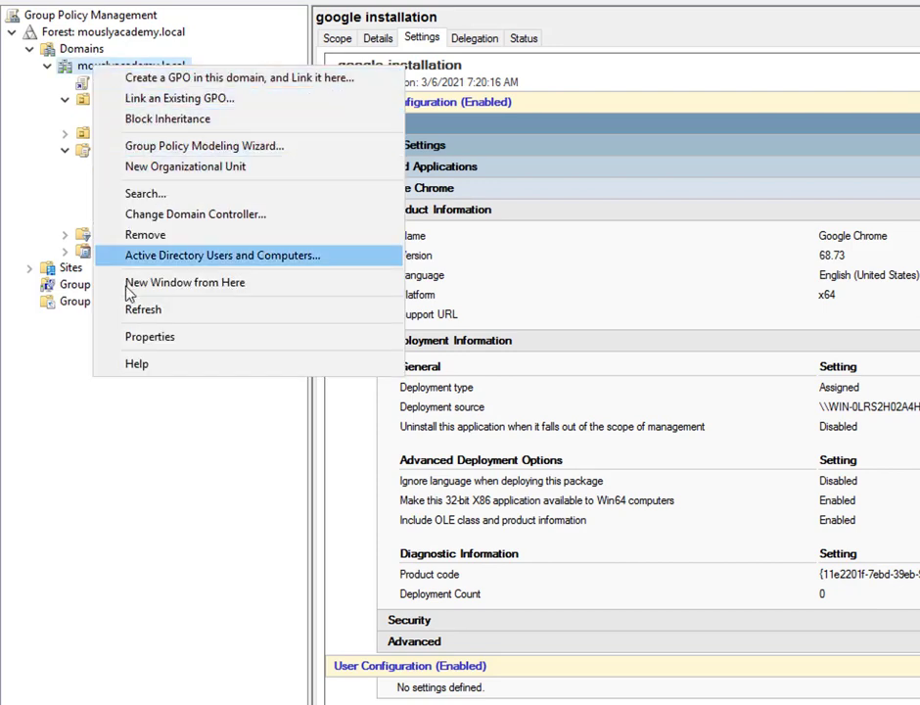
{"action": "left_click", "coordinate": [133, 310]}
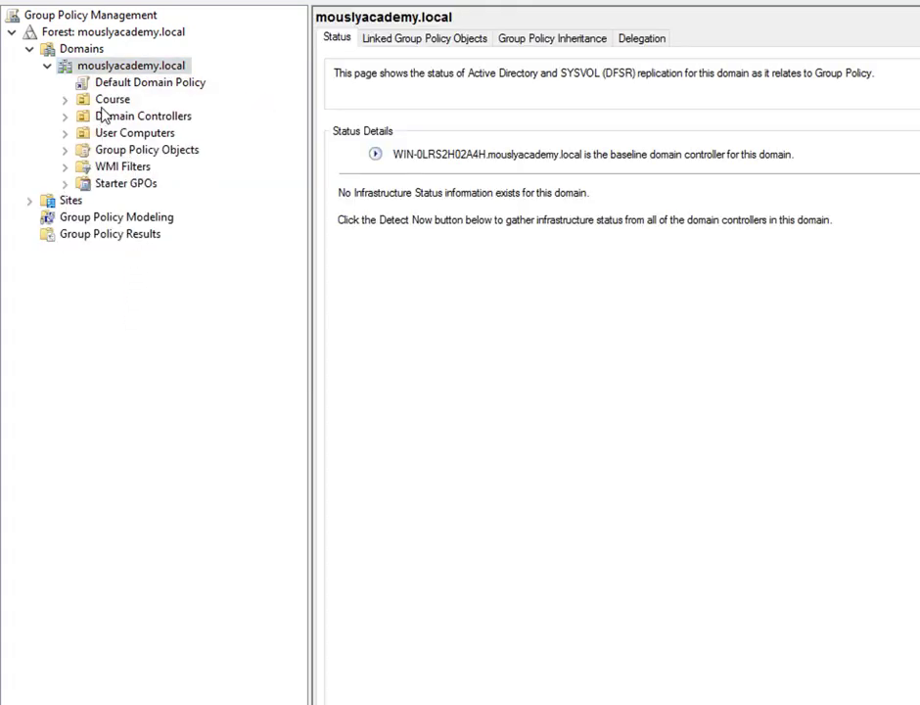
{"action": "left_click", "coordinate": [125, 138]}
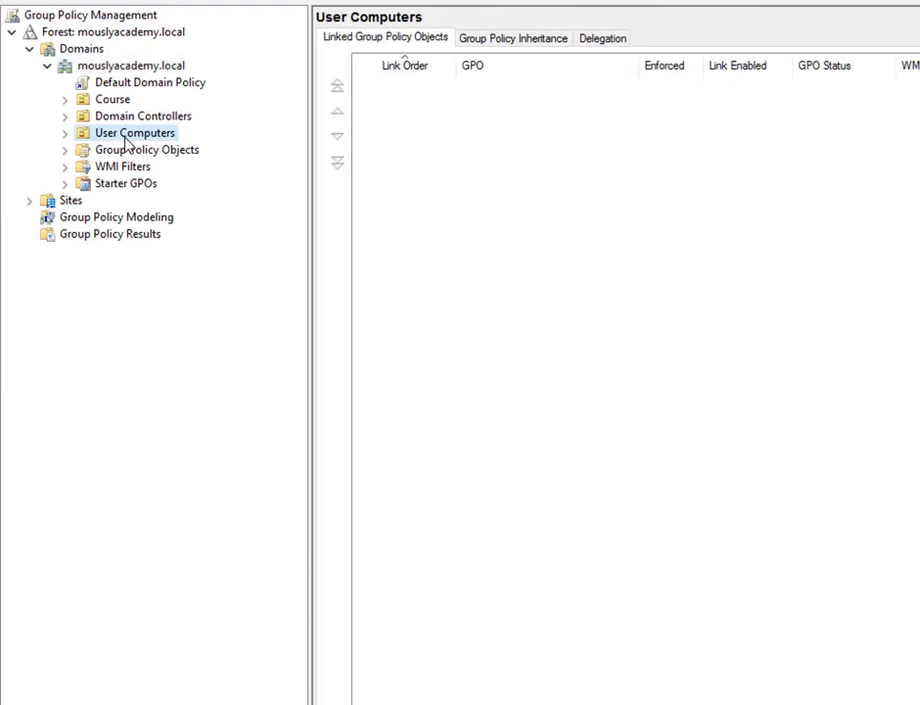
{"action": "right_click", "coordinate": [125, 142]}
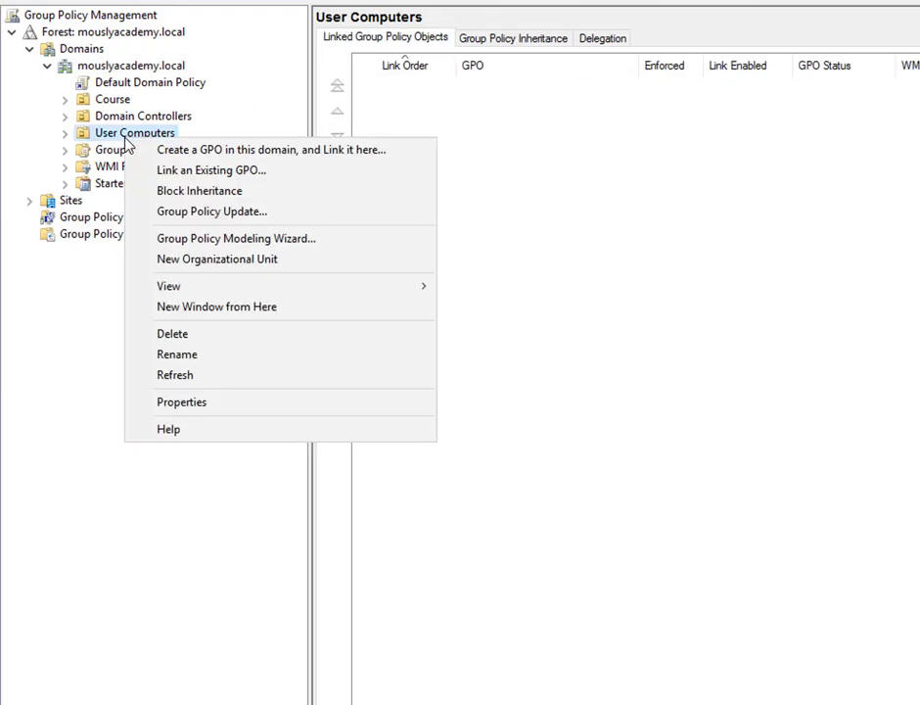
{"action": "left_click", "coordinate": [200, 173]}
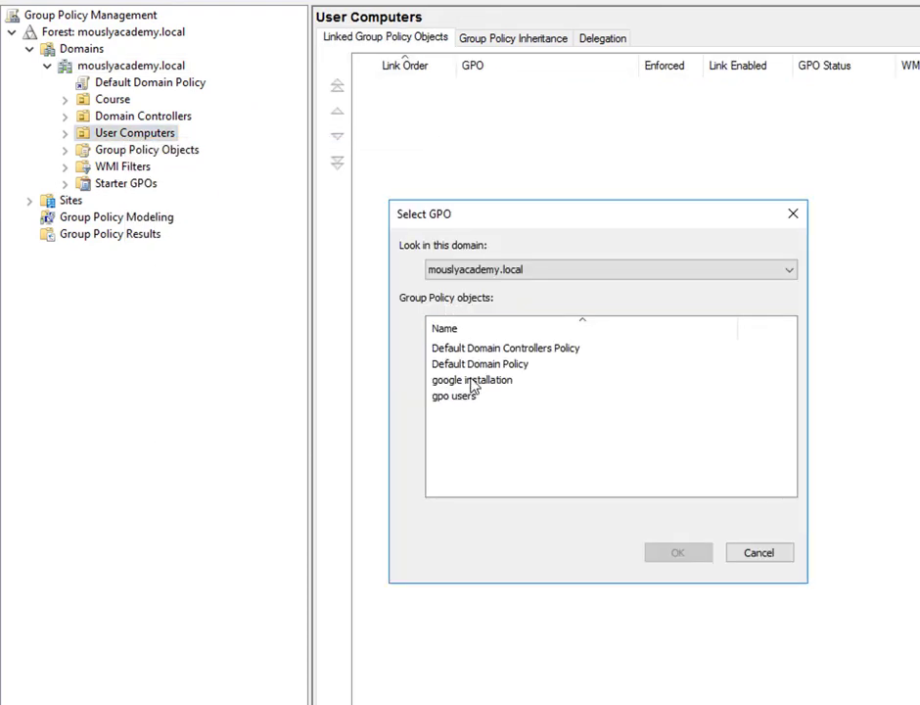
{"action": "left_click", "coordinate": [472, 381]}
{"action": "left_click", "coordinate": [661, 555]}
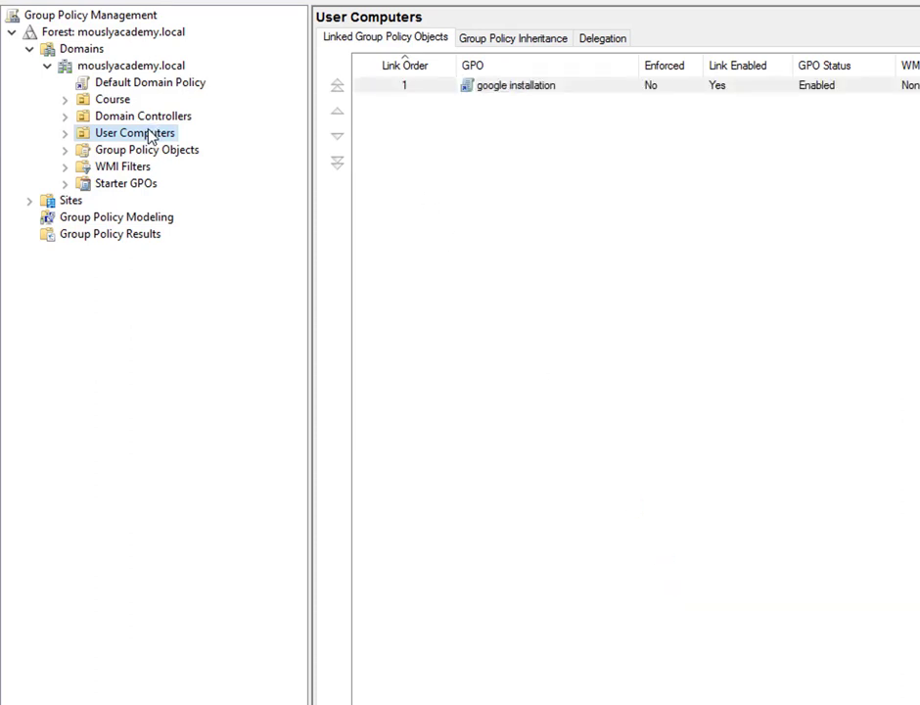
Step: Set the google installation link under the User Computers organizational unit to Enforced
{"action": "left_click", "coordinate": [64, 133]}
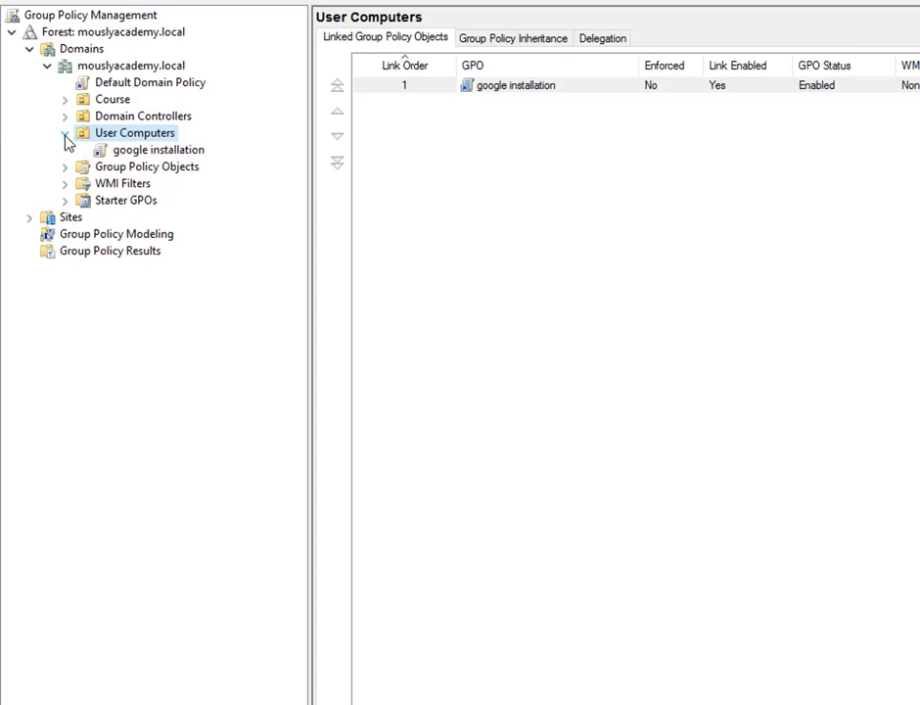
{"action": "right_click", "coordinate": [118, 153]}
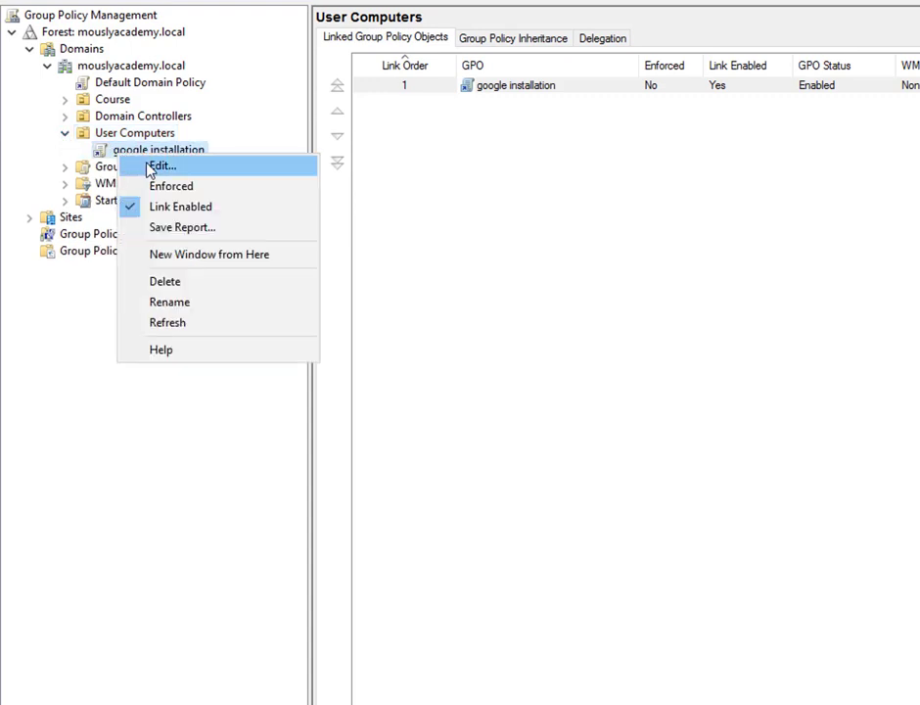
{"action": "left_click", "coordinate": [144, 186]}
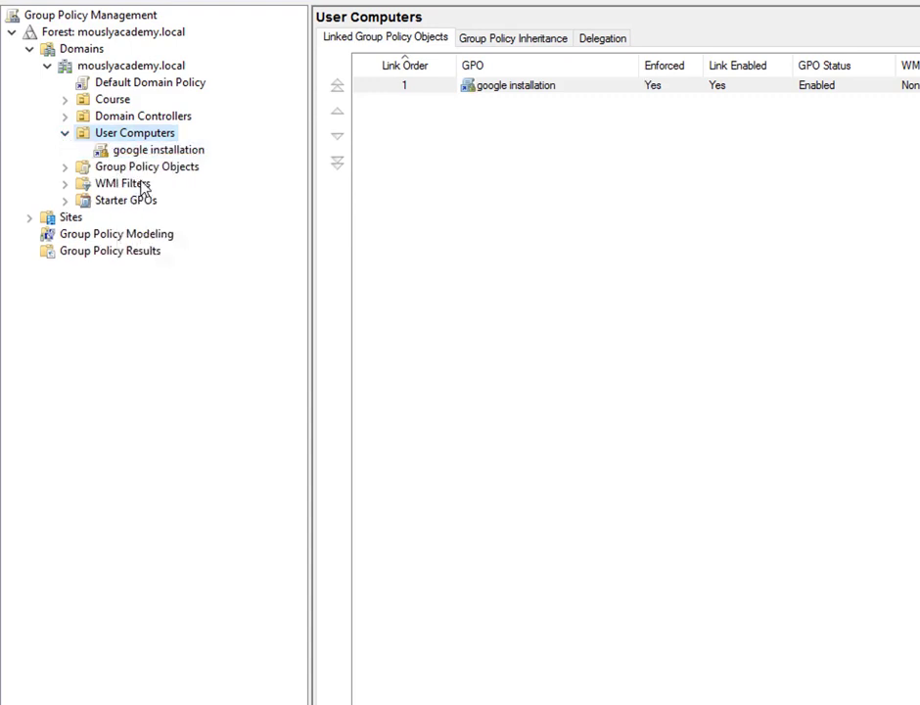